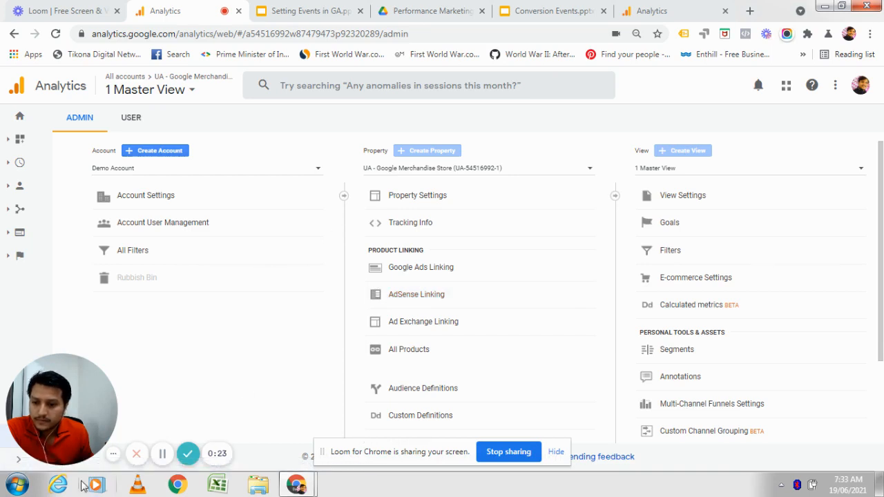
drag(52, 426, 178, 425)
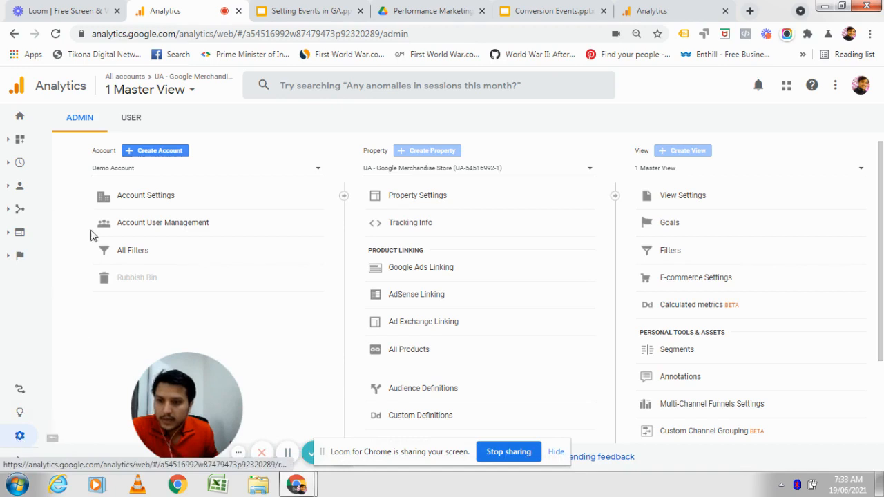
drag(184, 438, 59, 440)
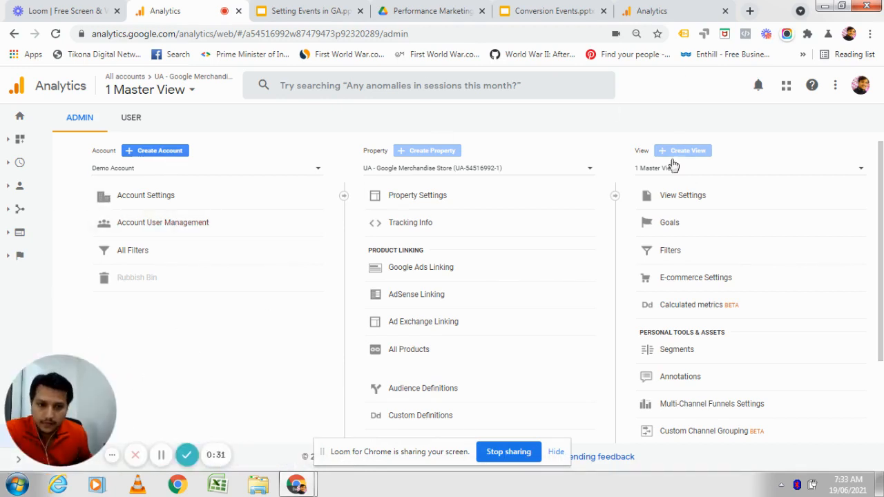
Open the view's goals and review the Engaged Users goal's set-up, description and details, leaving it without changes.
click(678, 227)
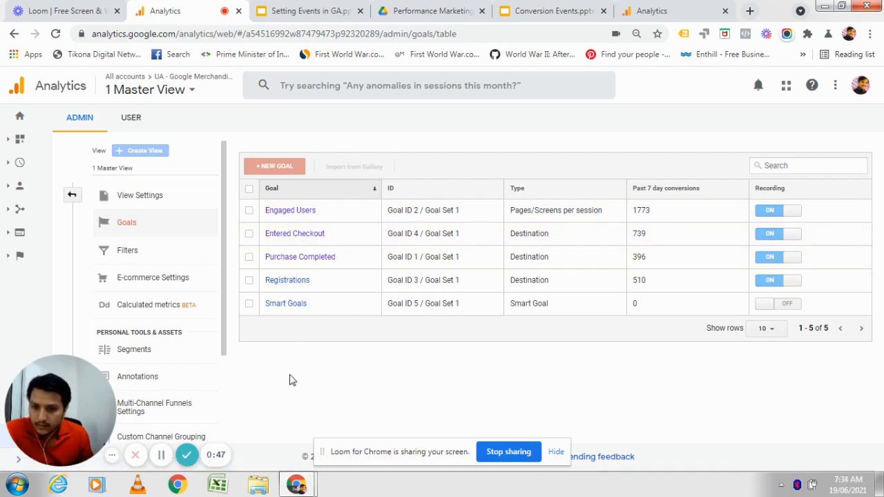
click(295, 211)
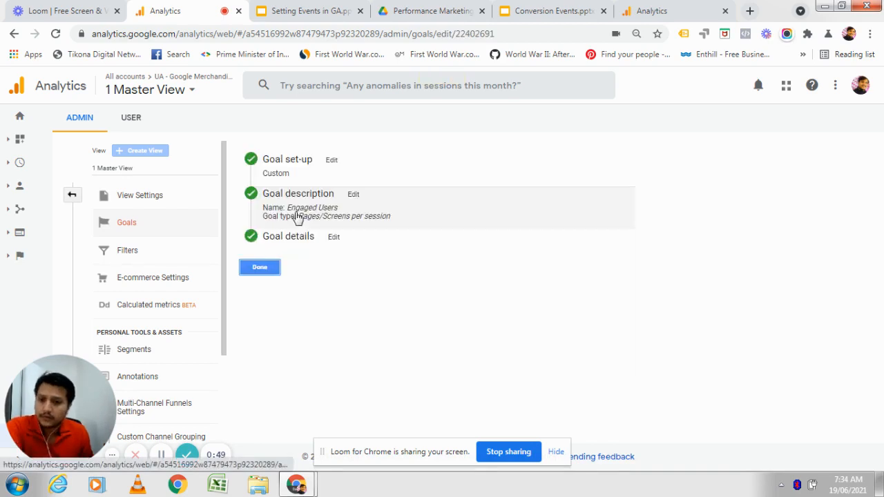
click(300, 175)
scroll(298, 176, down, 3)
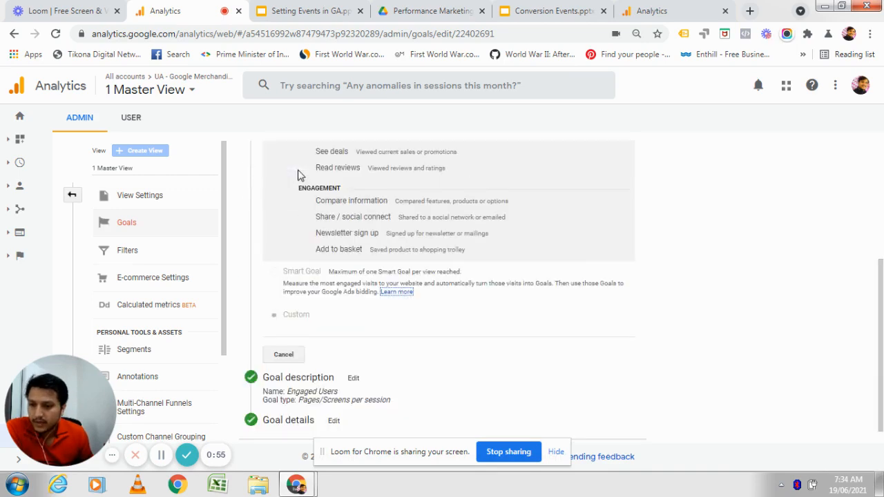
click(319, 312)
click(283, 336)
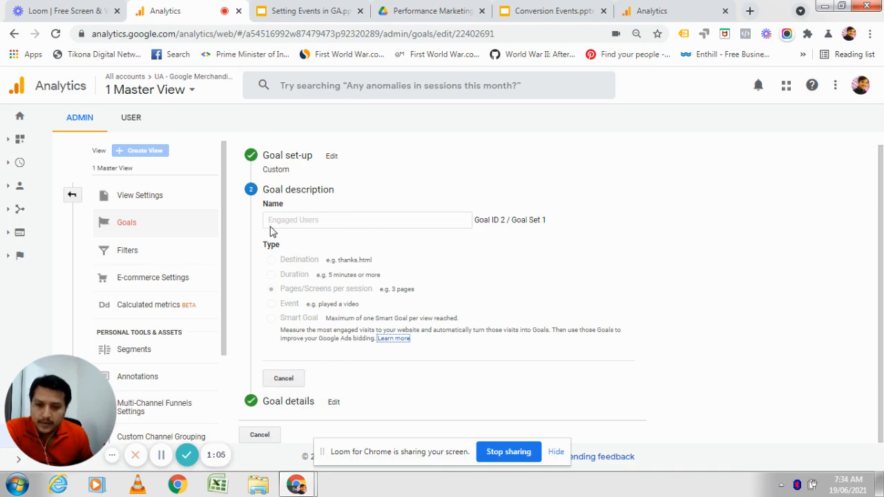
click(307, 407)
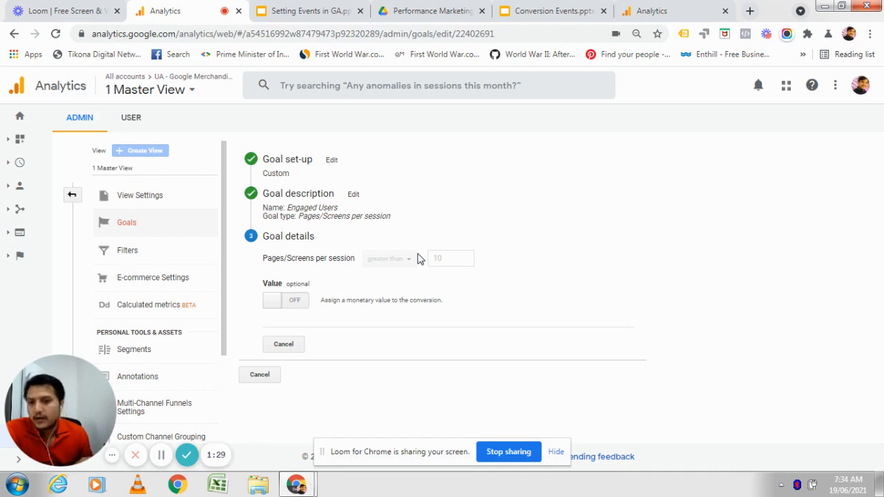
click(257, 375)
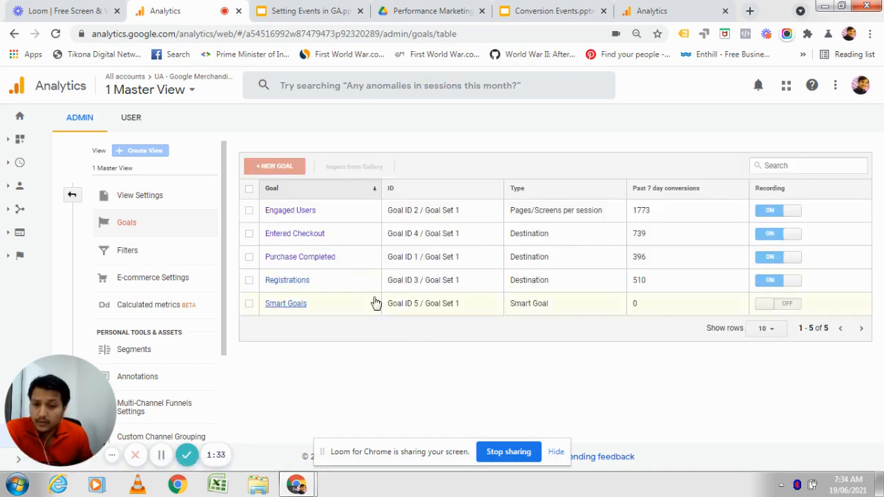
Open the Entered Checkout goal and review its set-up, description and destination details.
click(323, 236)
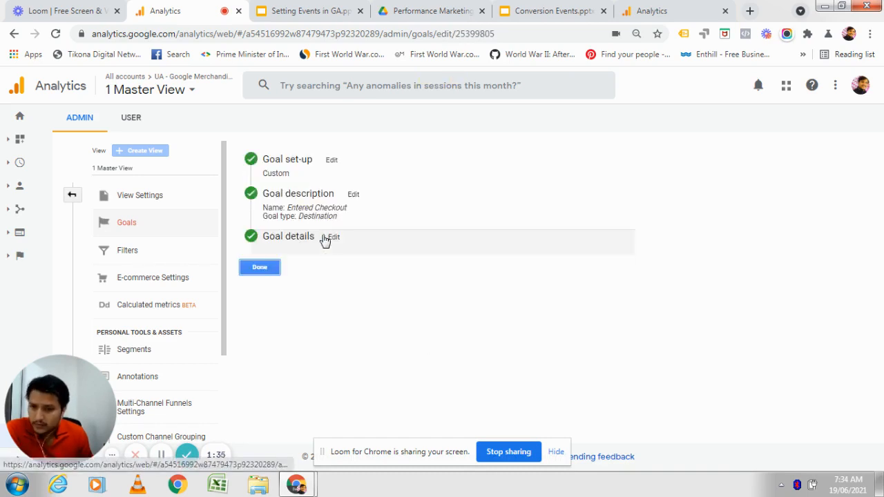
click(320, 175)
scroll(327, 294, up, 1)
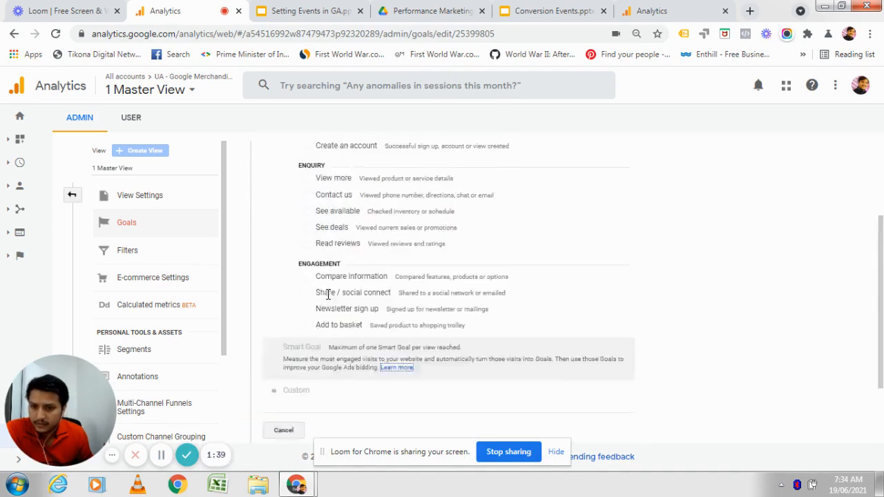
scroll(327, 295, down, 2)
click(306, 365)
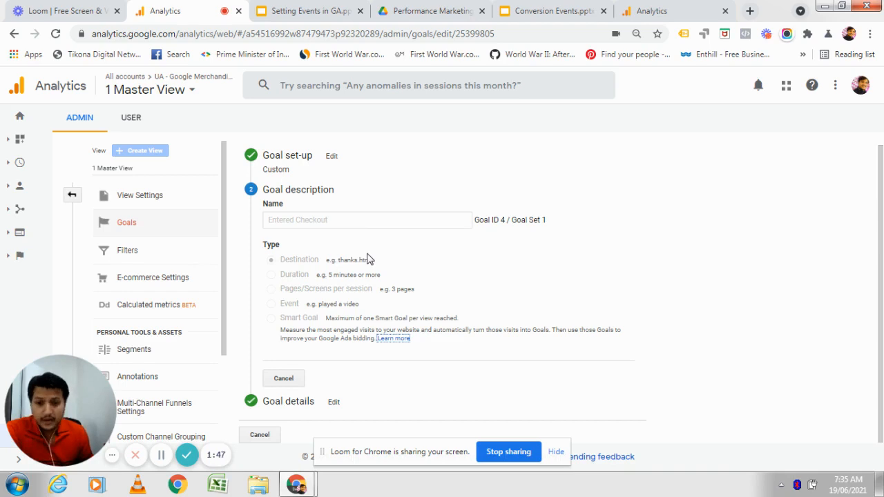
click(298, 407)
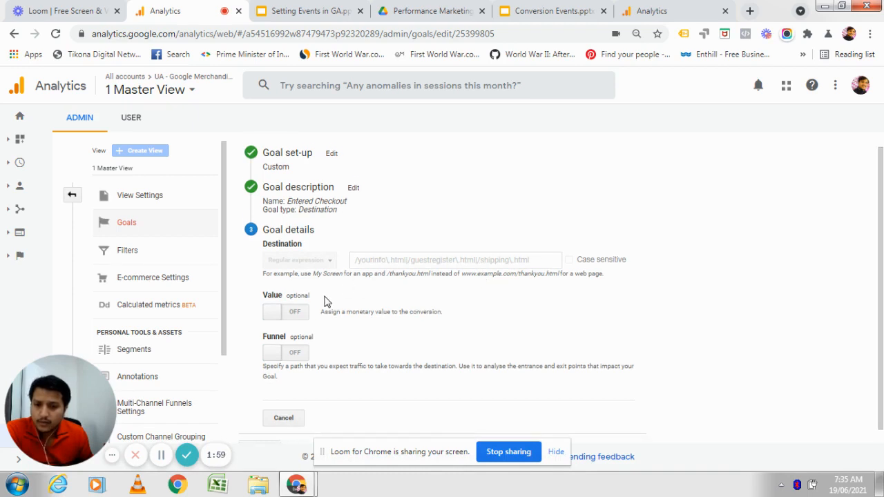
scroll(325, 302, down, 1)
scroll(431, 391, up, 1)
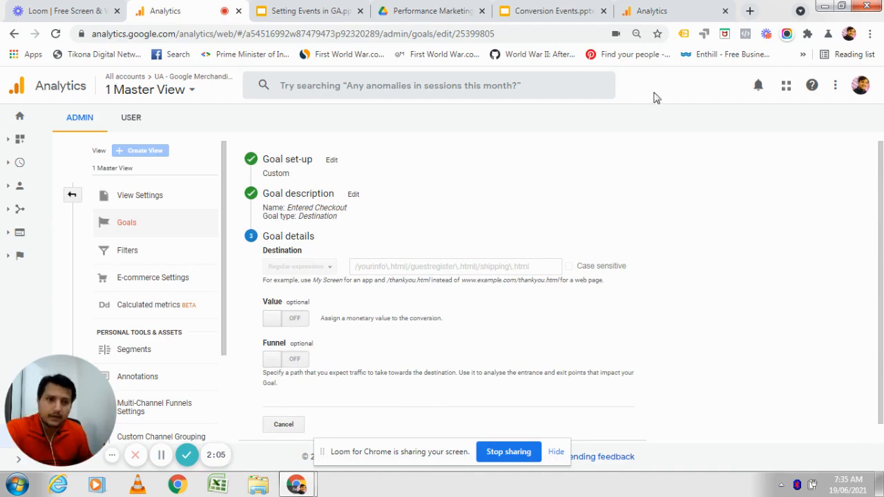
Search Google for flipkart in a new browser tab and open the Flipkart website.
click(751, 10)
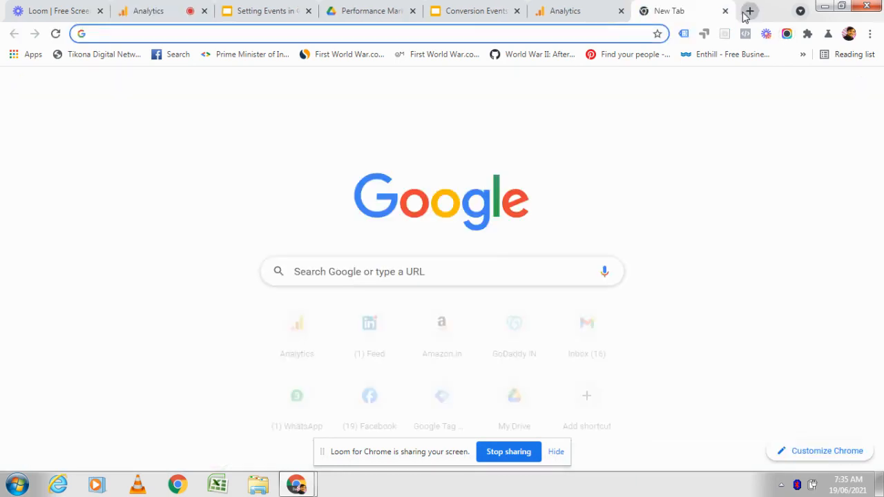
text(flipkart)
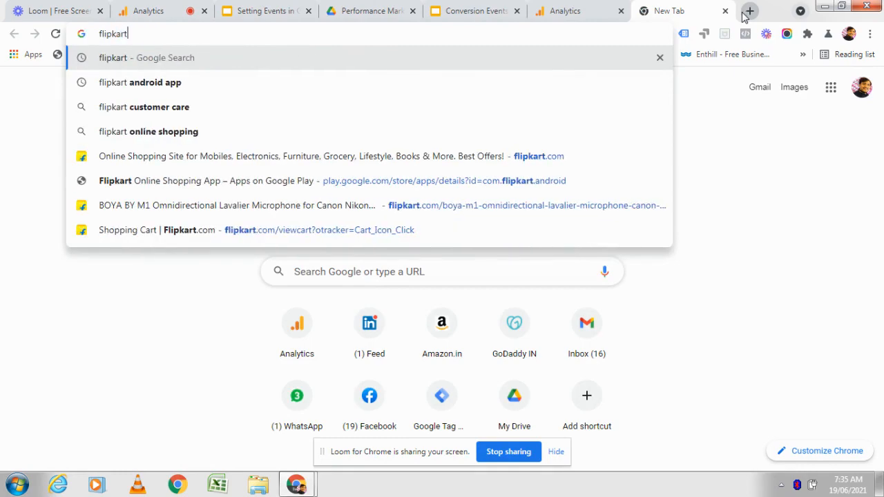
key(Return)
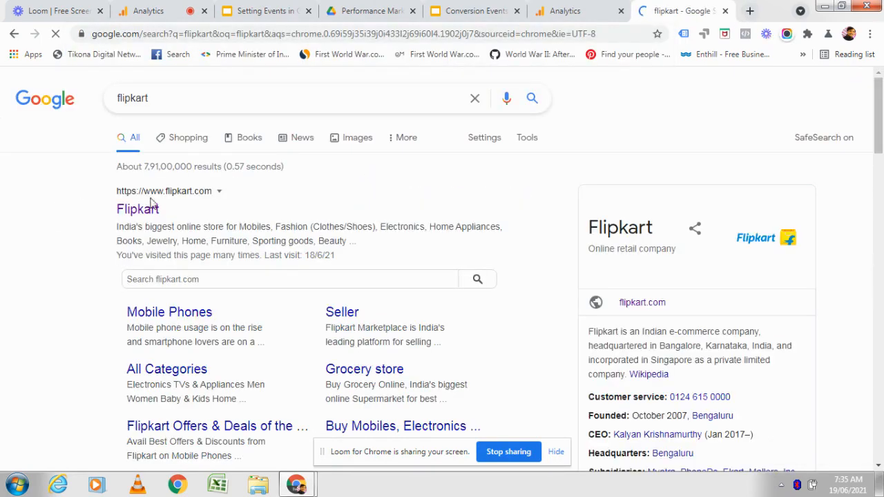
click(145, 216)
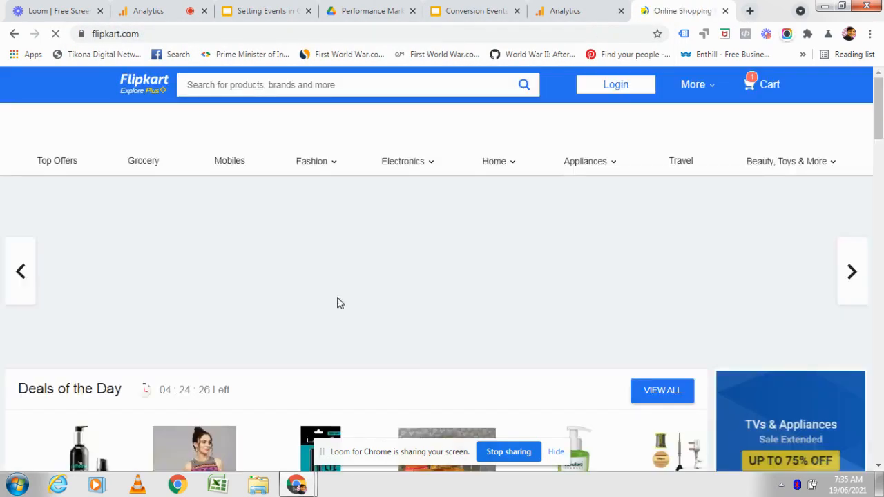
Go to Flipkart's Mobiles category, open the POCO brand listing and examine its page URL.
click(230, 164)
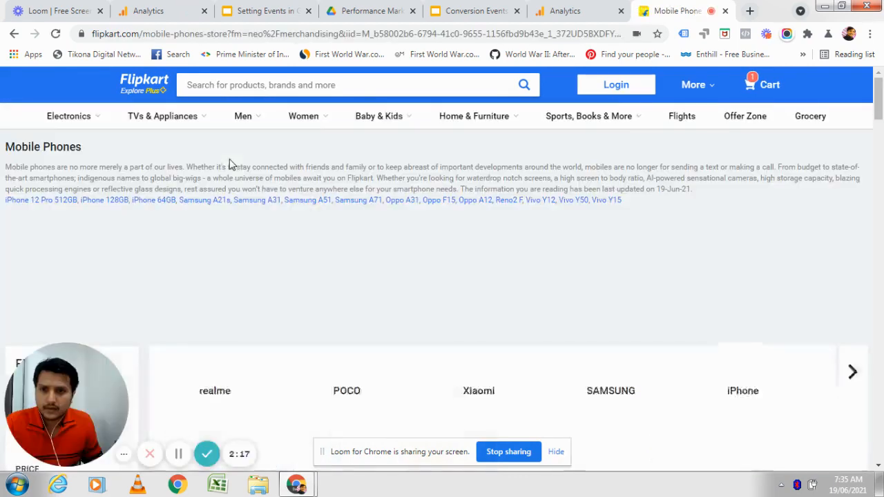
scroll(305, 404, down, 10)
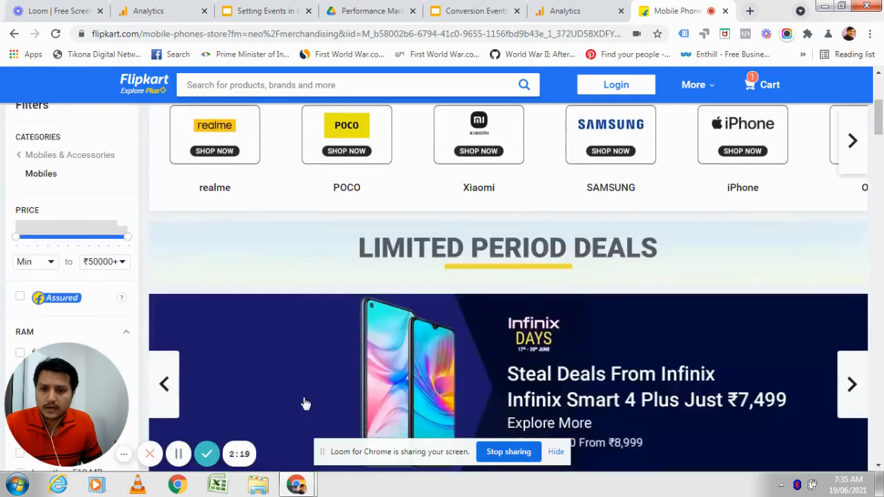
scroll(306, 345, up, 10)
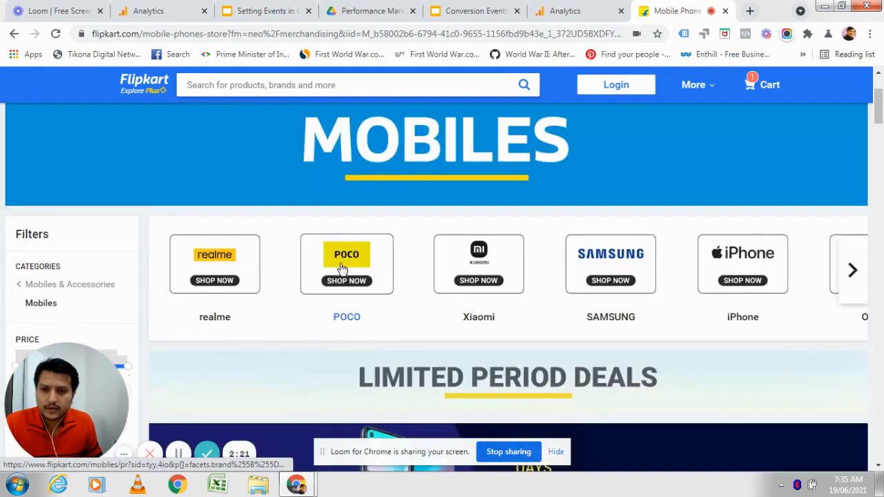
click(343, 266)
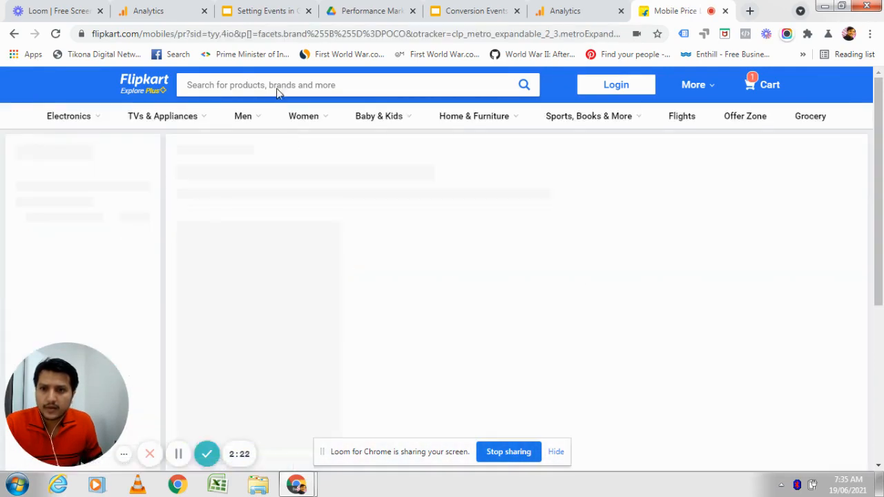
click(119, 36)
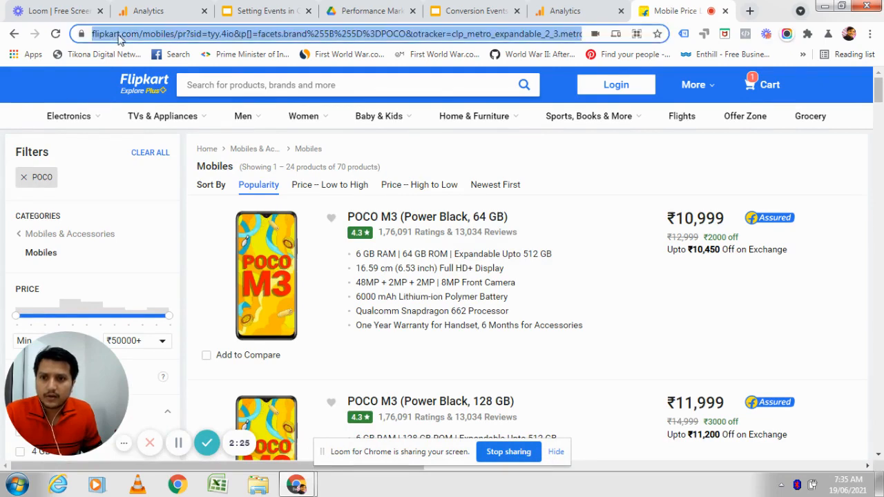
click(119, 35)
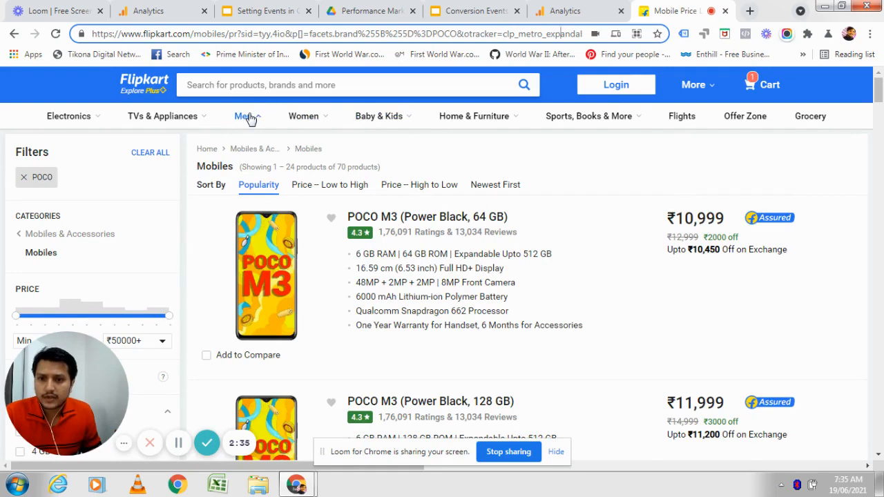
Open the men's T-shirts category and view the first product, the Seven Rocks Color Block T-shirt.
mouse_move(250, 119)
click(228, 188)
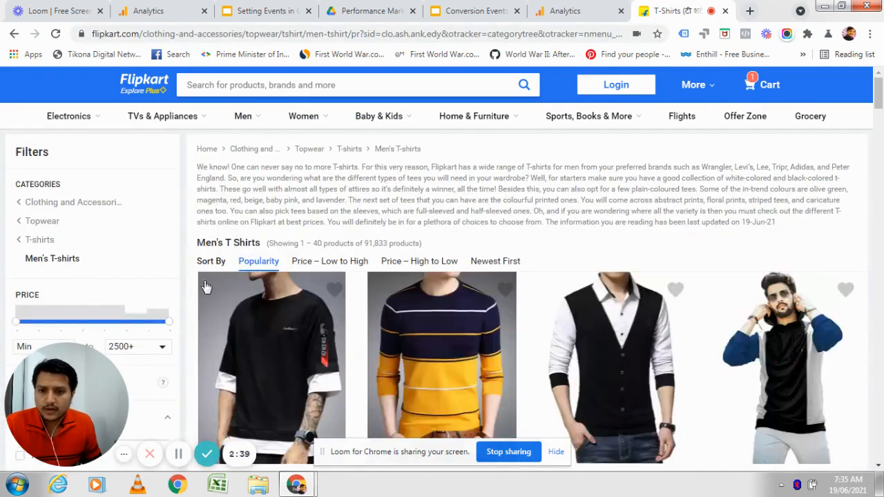
scroll(276, 262, down, 3)
click(244, 222)
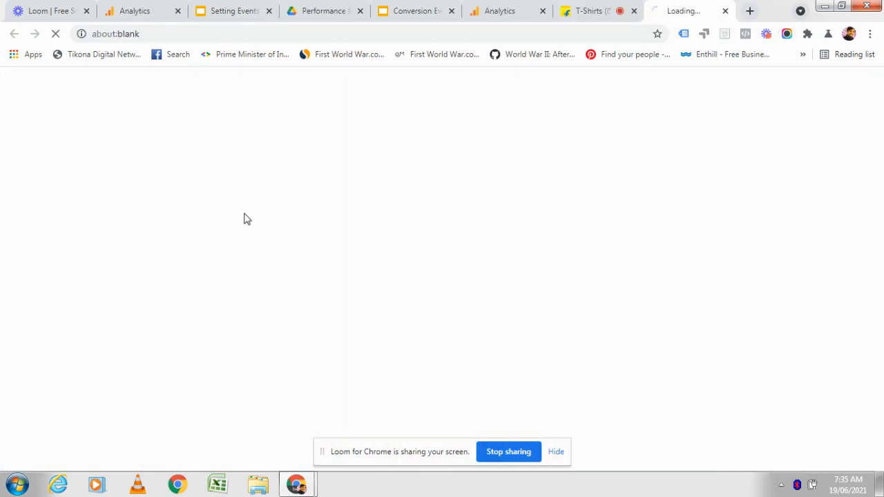
Return to the men's T-shirts listing, browse the products and reopen the Seven Rocks Color Block T-shirt.
click(617, 7)
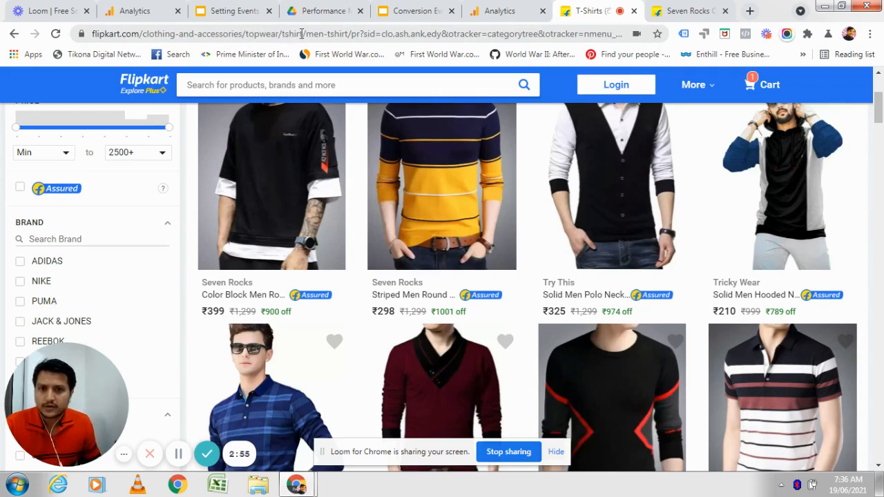
scroll(216, 352, down, 3)
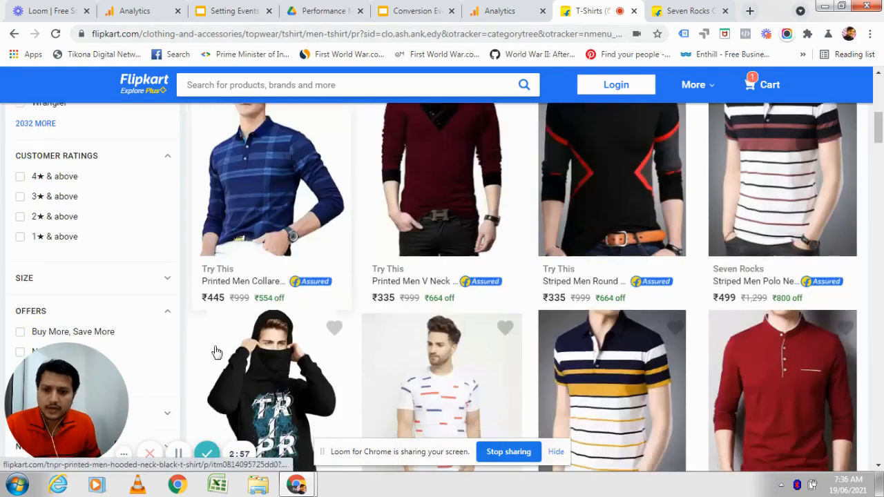
scroll(216, 356, down, 15)
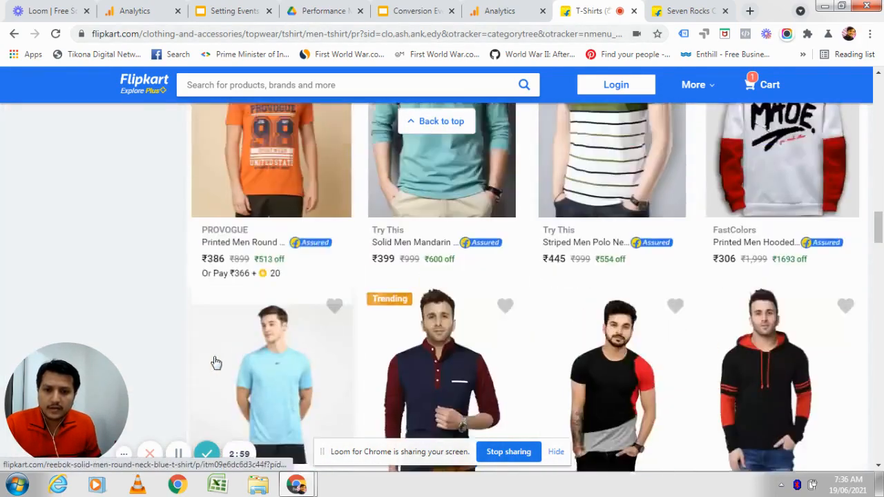
scroll(216, 363, up, 20)
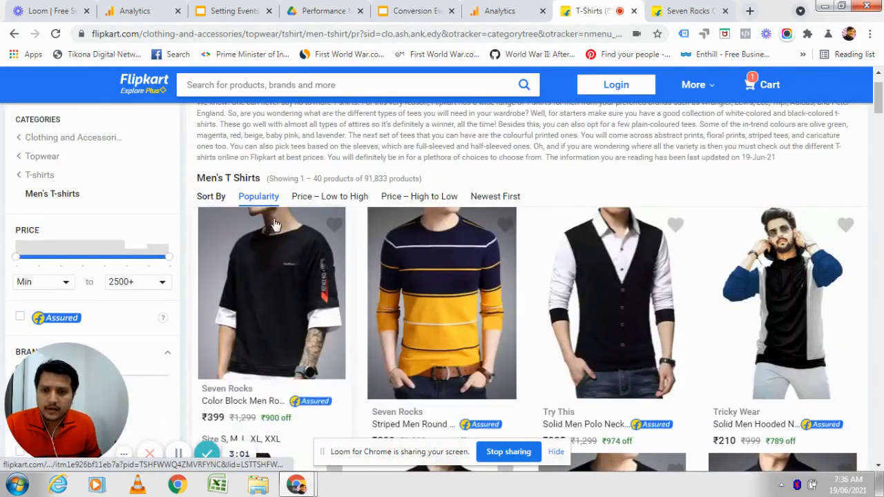
scroll(233, 325, down, 3)
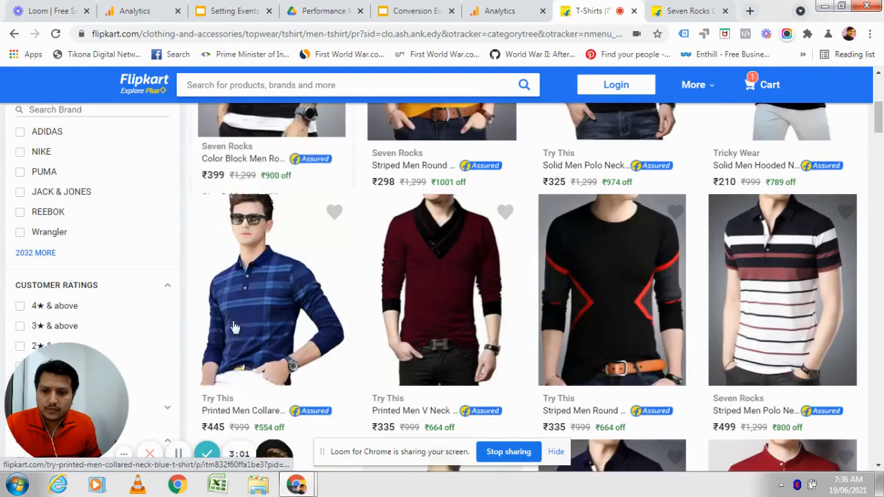
click(233, 151)
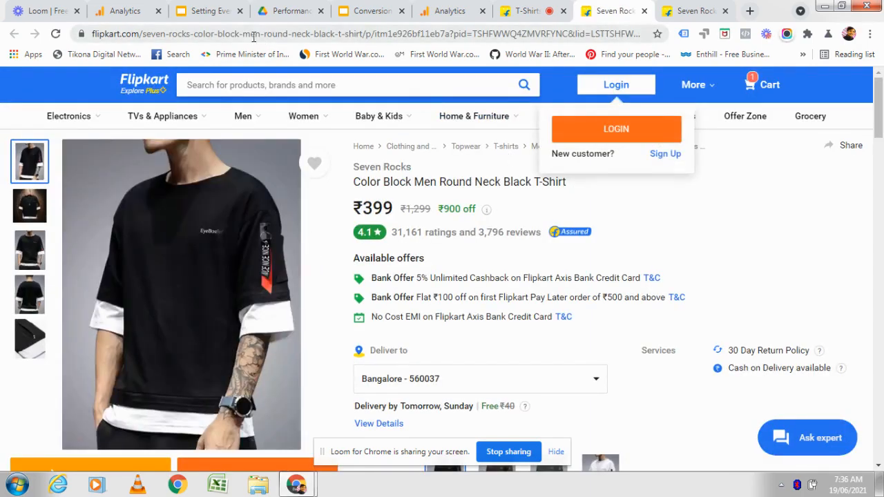
Examine the T-shirt product page's full URL, then its colour, size, seller and review sections.
click(364, 32)
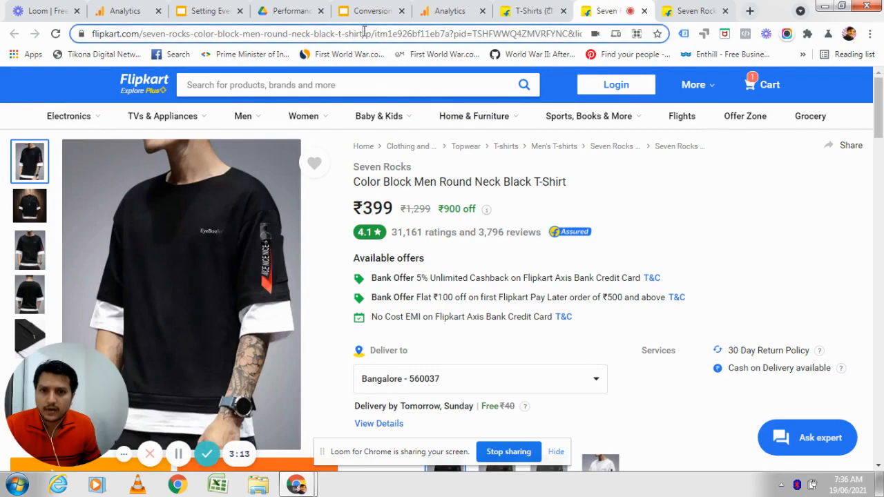
click(373, 38)
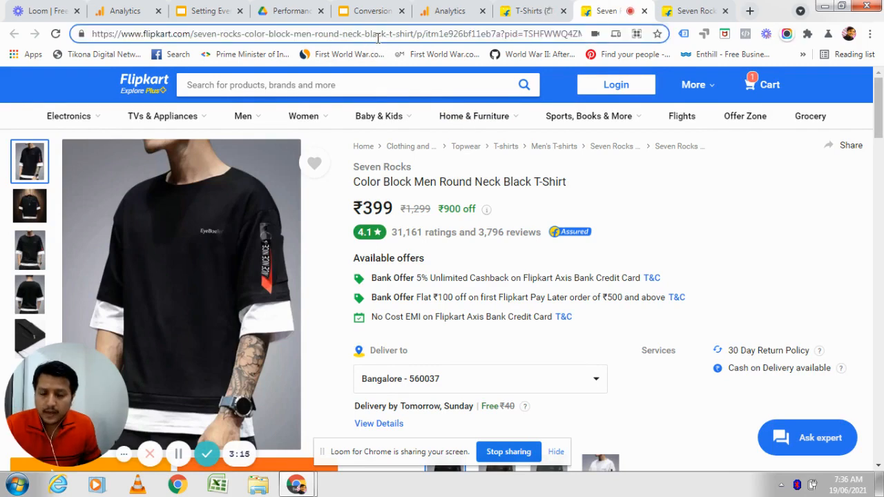
scroll(722, 245, down, 3)
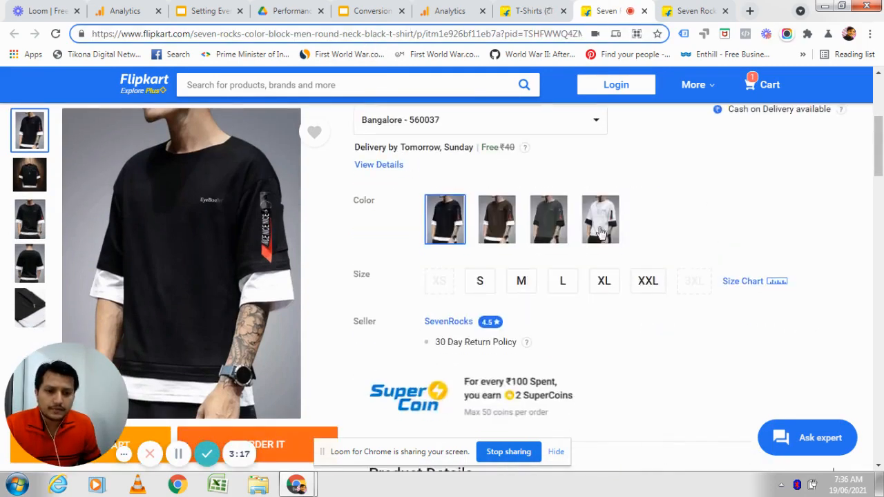
scroll(499, 270, down, 4)
scroll(428, 325, down, 5)
scroll(539, 318, up, 6)
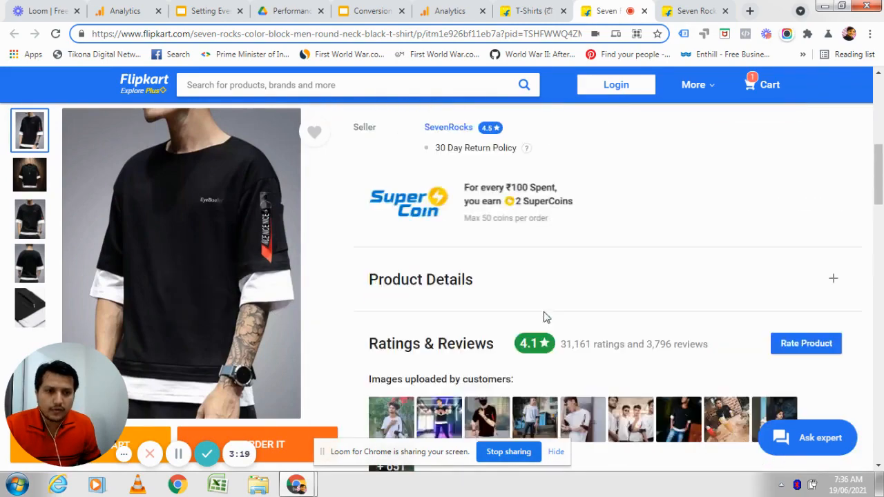
Look through the T-shirt page's reviews, questions and frequently bought together items, and open the shopping cart.
scroll(544, 316, up, 5)
scroll(546, 314, down, 5)
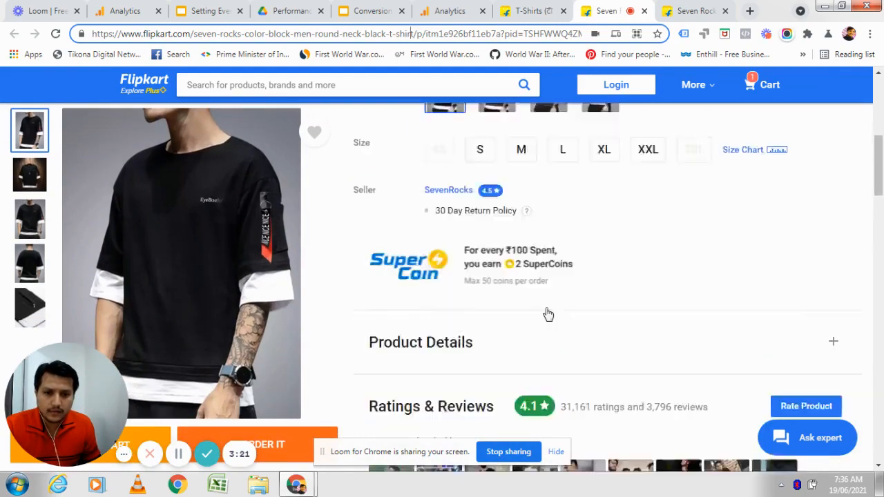
scroll(546, 315, up, 5)
scroll(546, 314, down, 10)
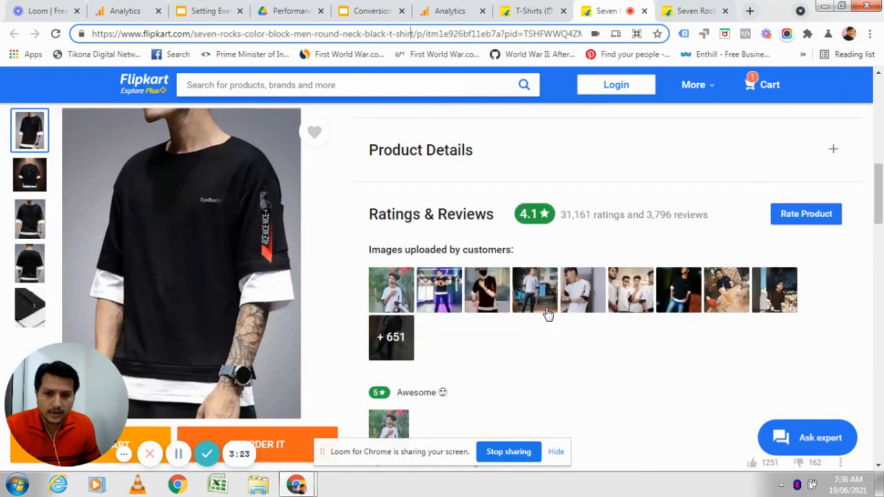
scroll(547, 311, down, 6)
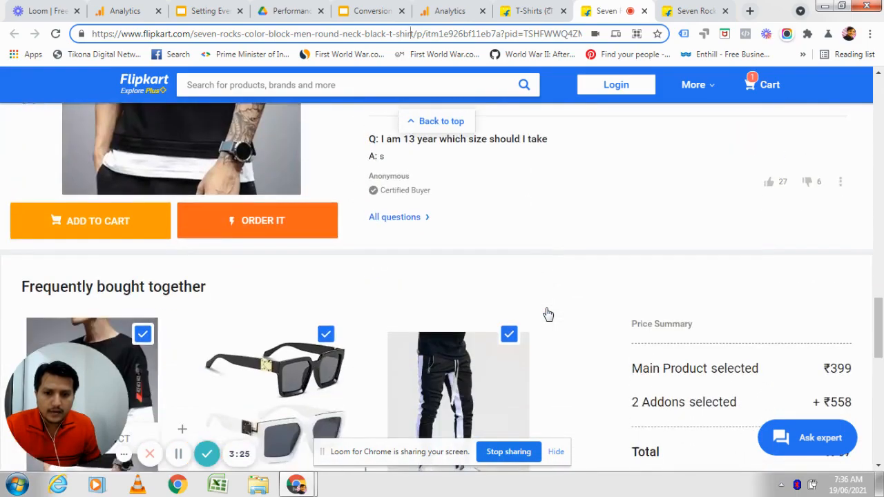
scroll(517, 300, up, 3)
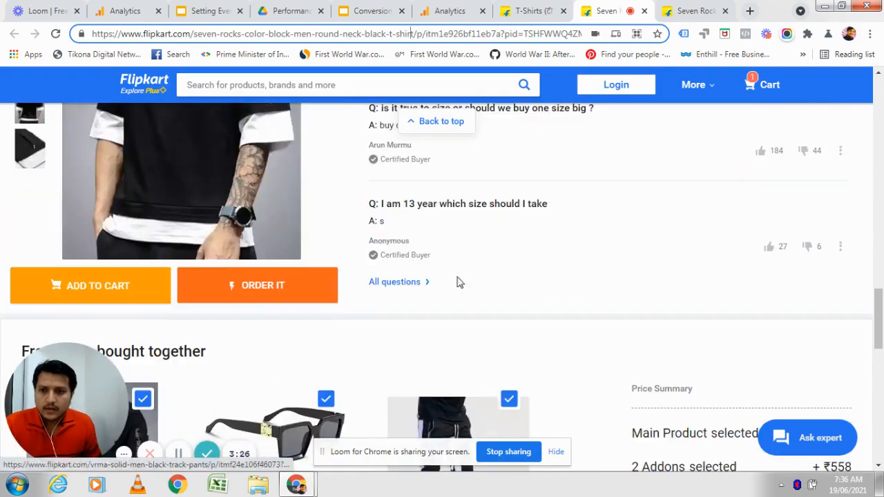
click(57, 292)
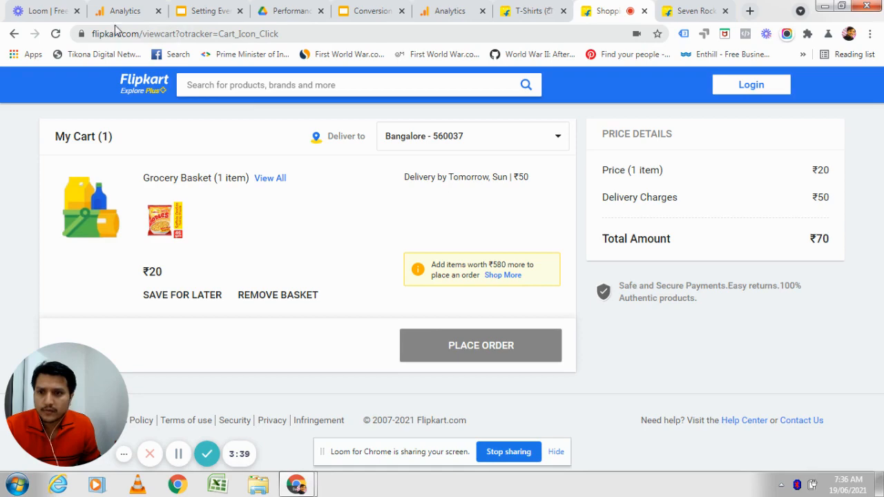
Switch back to Google Analytics and examine the Entered Checkout goal's destination, value and funnel settings.
click(199, 10)
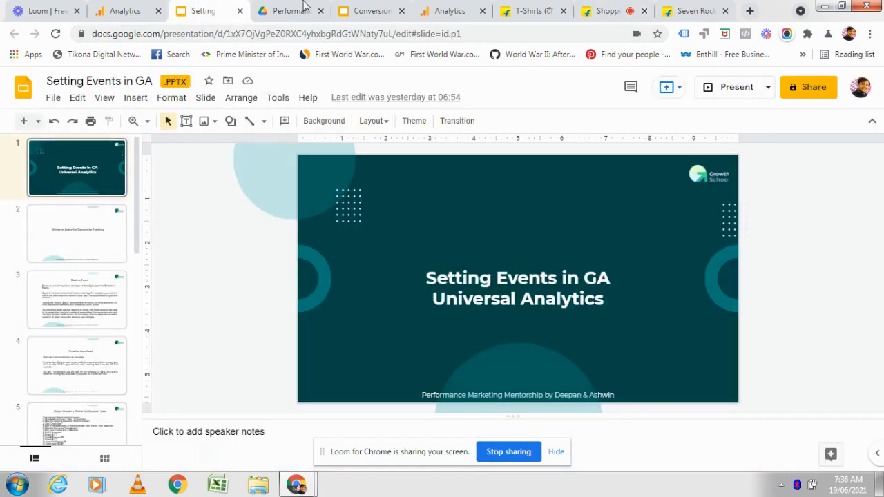
click(124, 11)
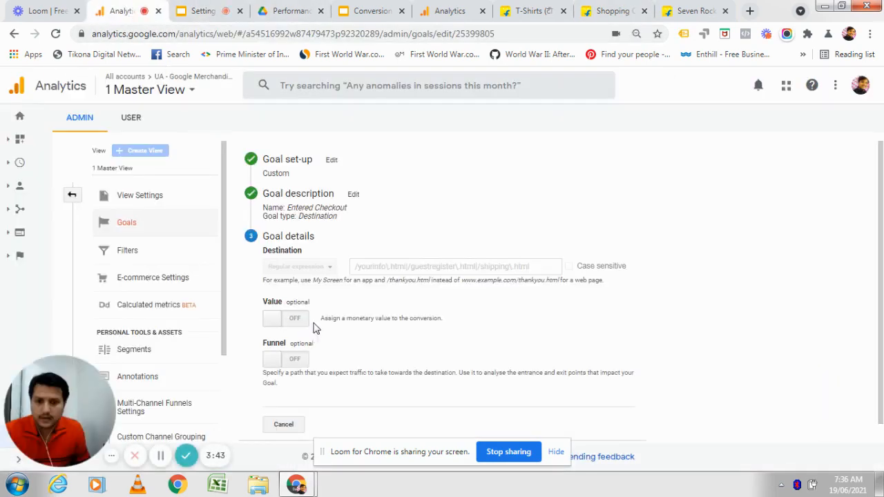
scroll(406, 304, down, 1)
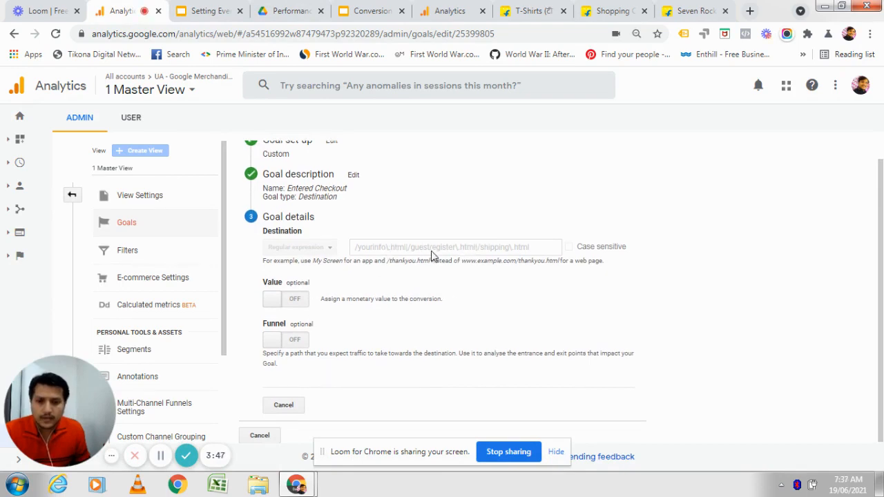
scroll(431, 254, up, 1)
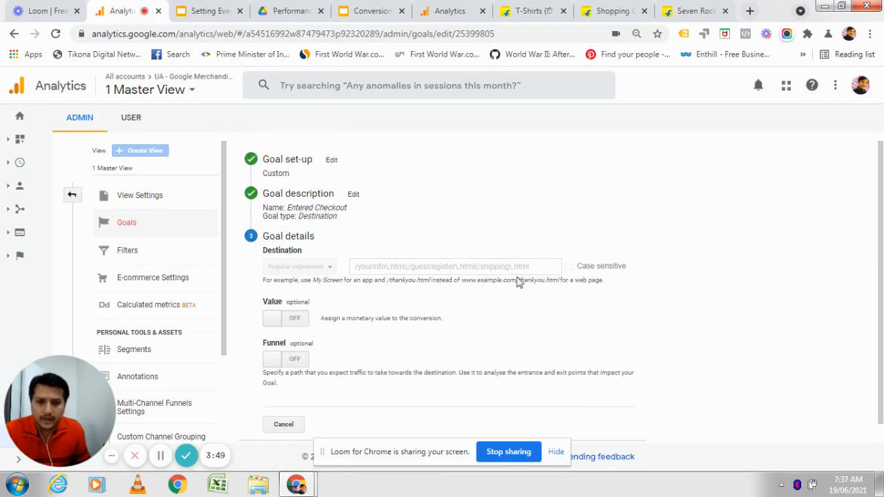
On Flipkart, open the cart from both the T-shirt product page and the men's T-shirts listing, and compare the resulting URLs.
click(697, 6)
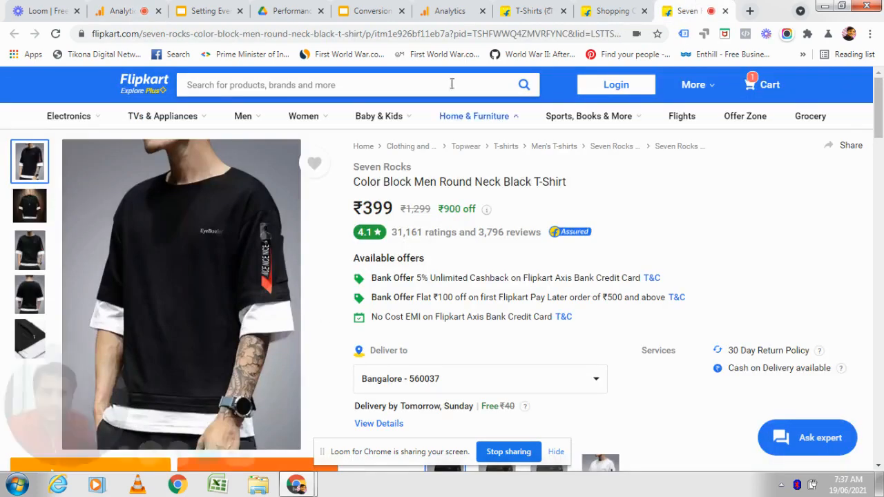
click(758, 84)
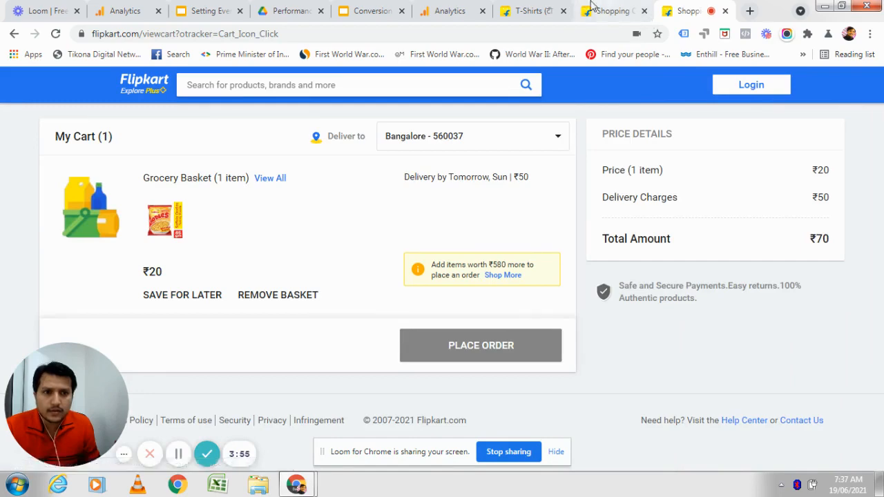
click(545, 7)
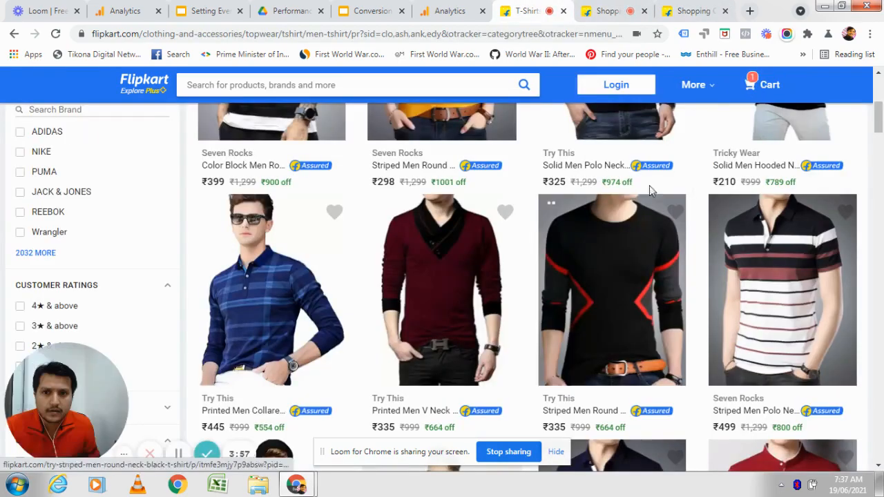
click(752, 82)
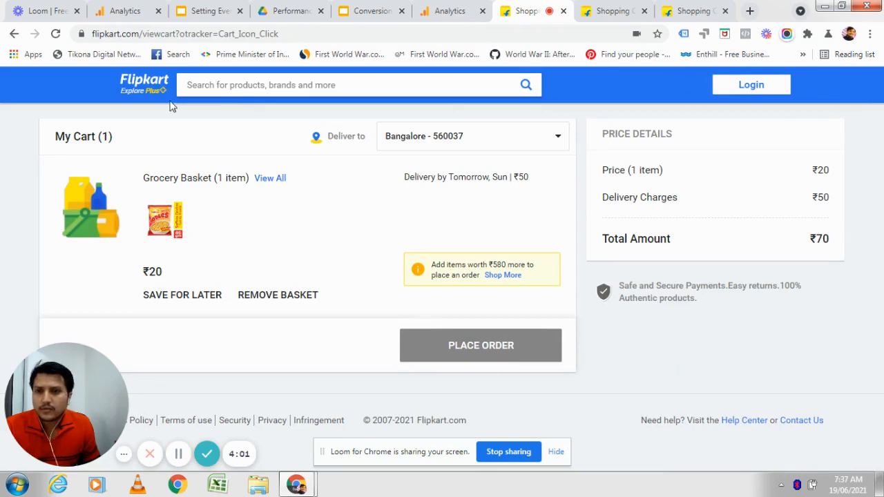
mouse_move(766, 90)
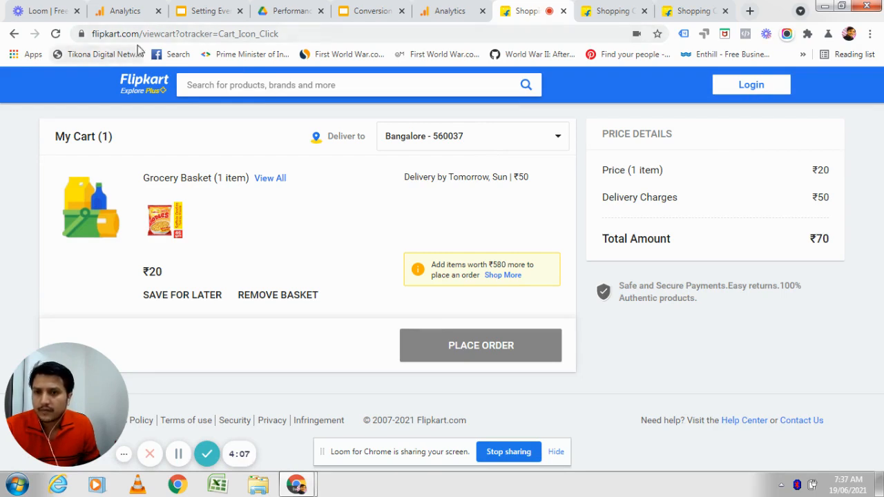
Check the Entered Checkout destination expression against the cart page's URL, highlighting the path viewcart?otracker=Cart_Icon_Click.
click(125, 11)
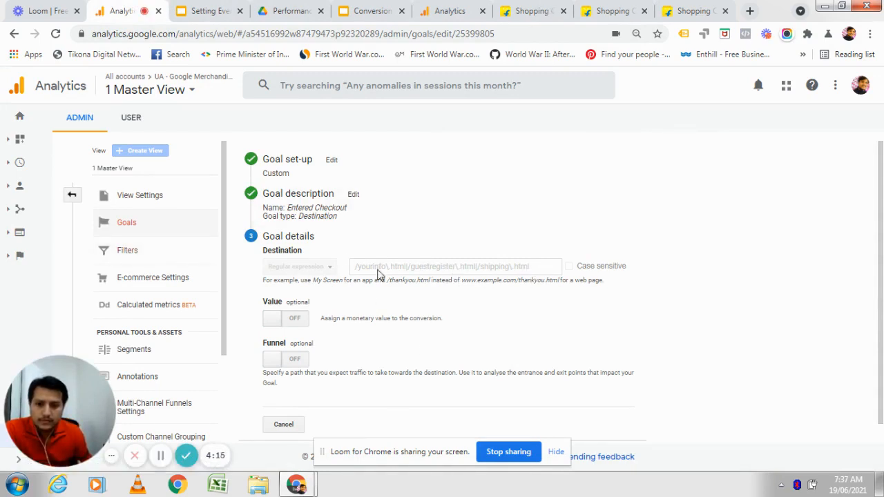
click(613, 8)
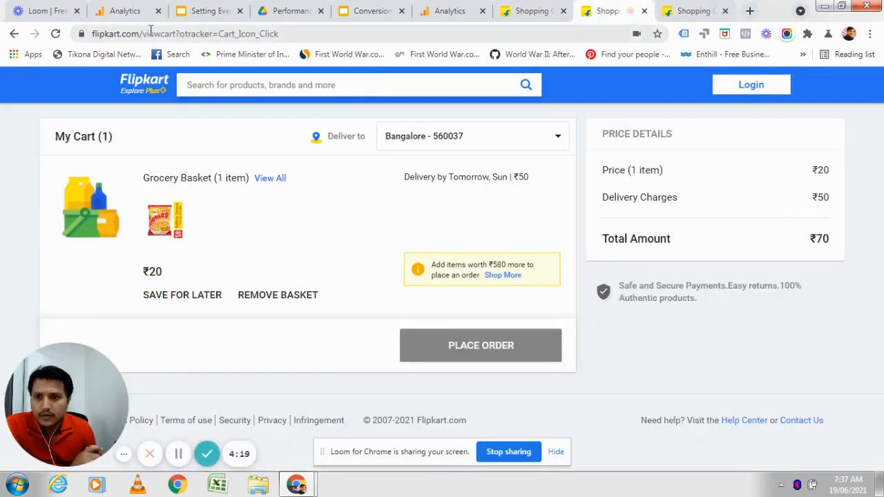
drag(141, 34, 302, 47)
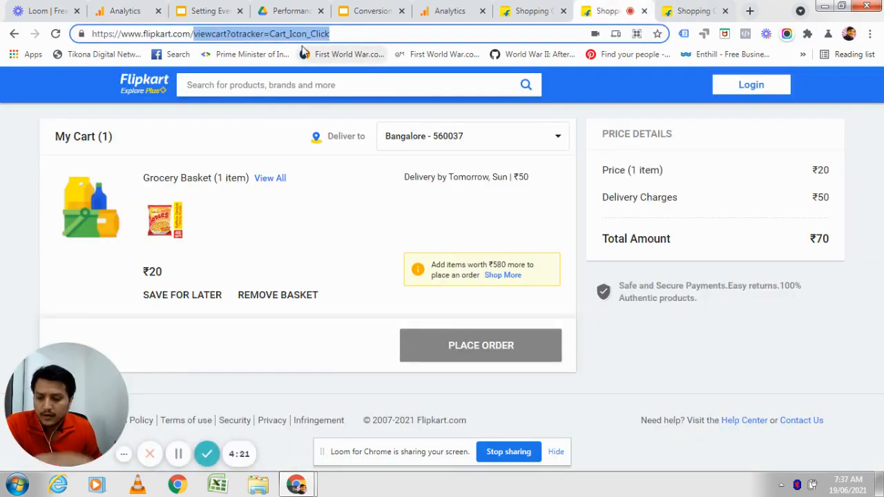
Return to the Entered Checkout goal in Google Analytics, review its details once more and close it without changes.
click(123, 11)
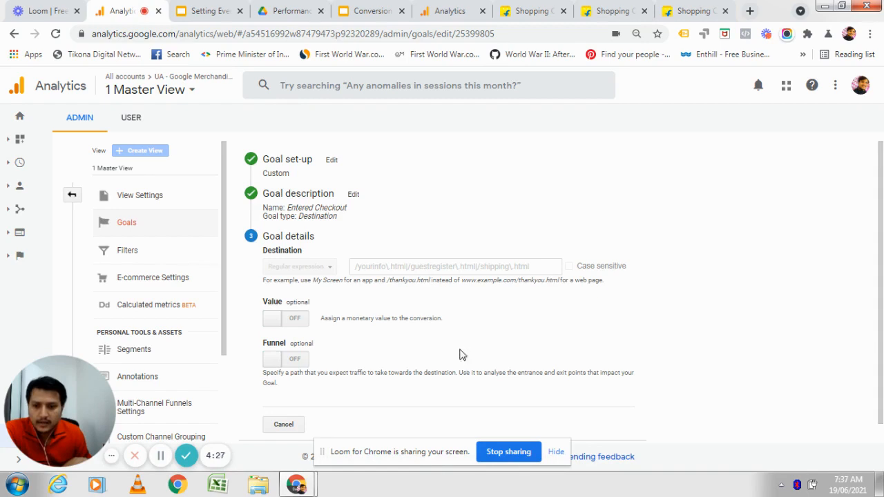
scroll(462, 355, down, 1)
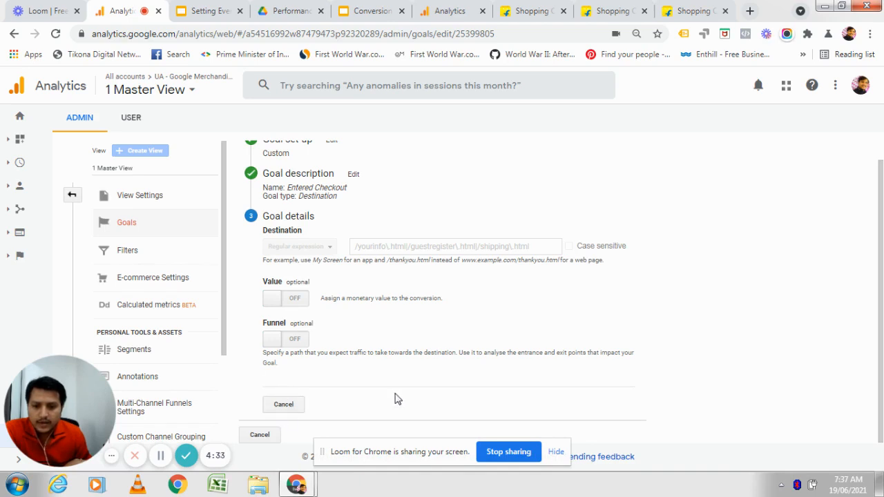
click(297, 407)
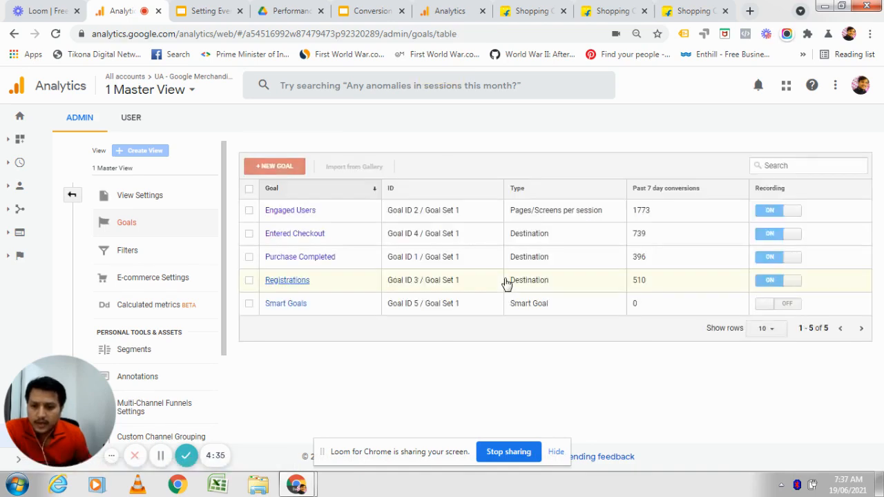
Open the Purchase Completed goal and view its set-up template, description and goal details in turn.
click(295, 261)
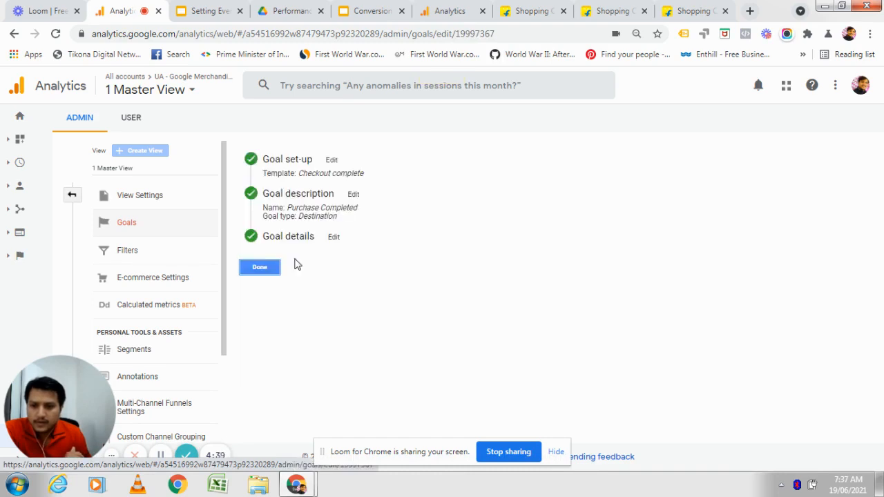
click(311, 168)
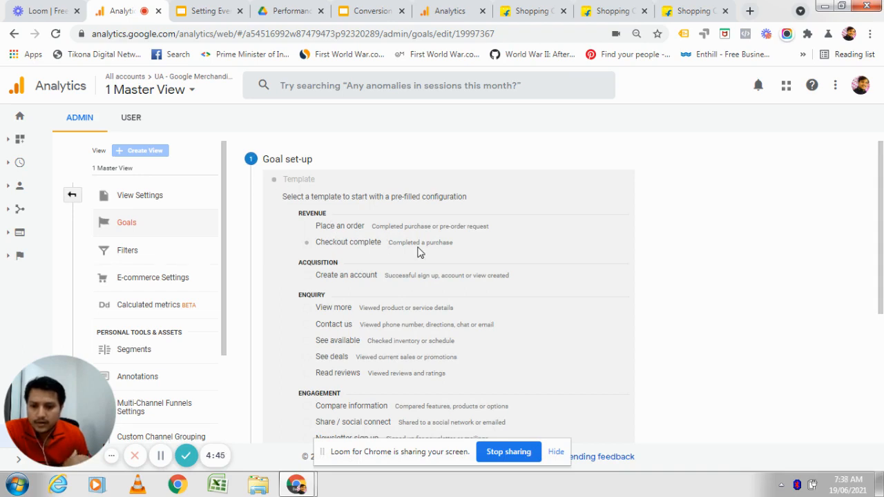
scroll(418, 283, down, 3)
click(336, 373)
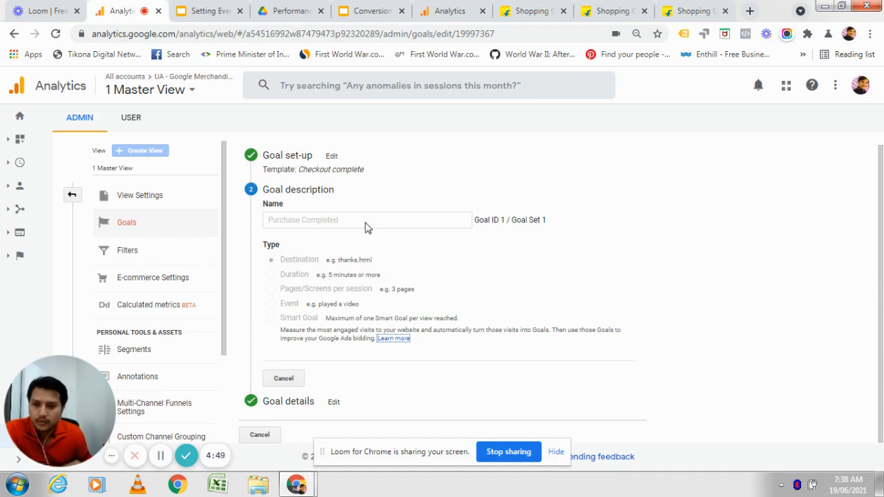
click(290, 409)
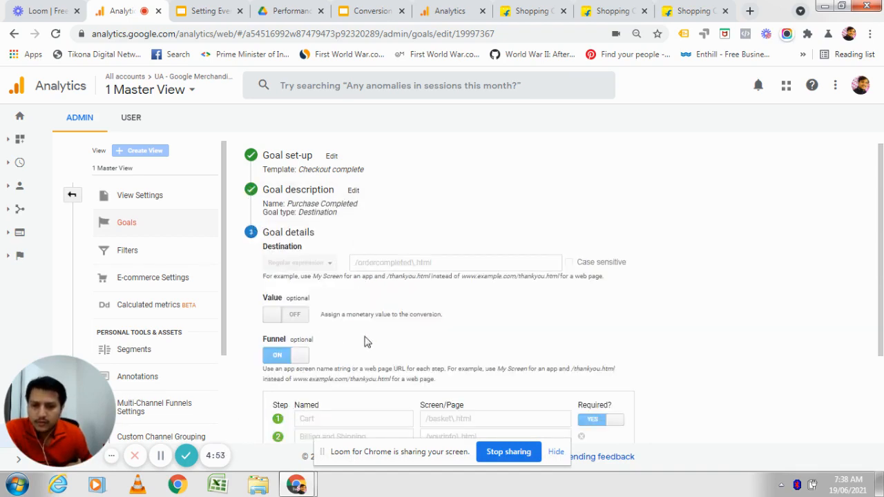
Examine the Purchase Completed goal's destination and its funnel steps, and return to the goals list without changes.
scroll(368, 343, down, 2)
scroll(359, 233, up, 1)
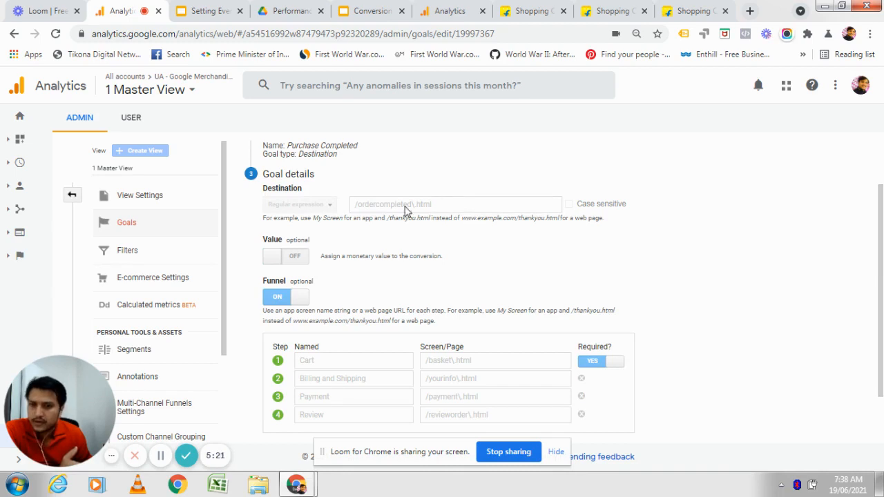
scroll(495, 239, down, 1)
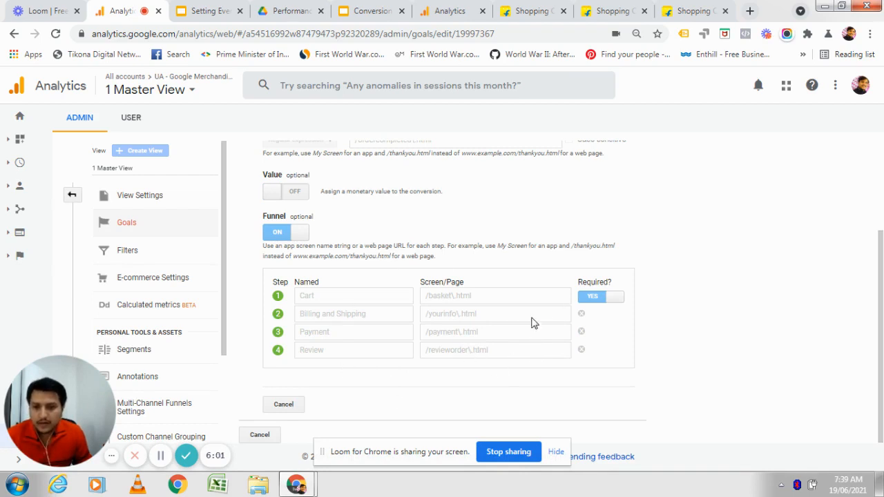
scroll(463, 347, up, 2)
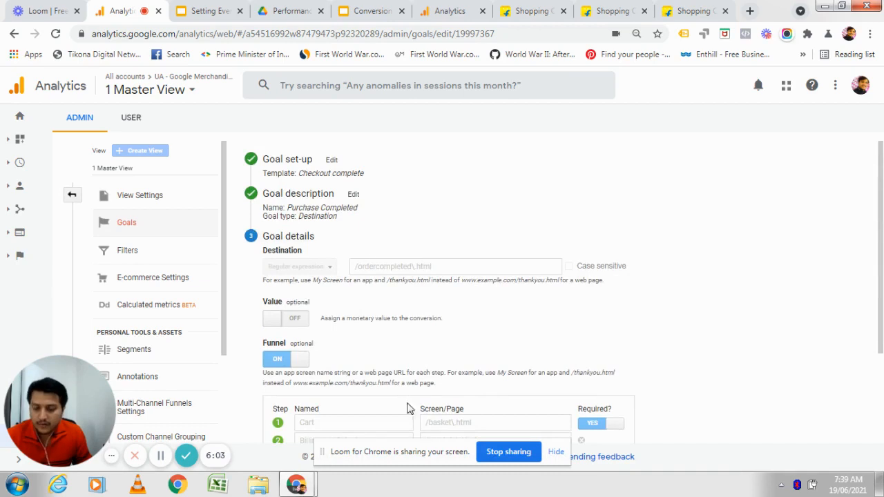
scroll(442, 391, down, 2)
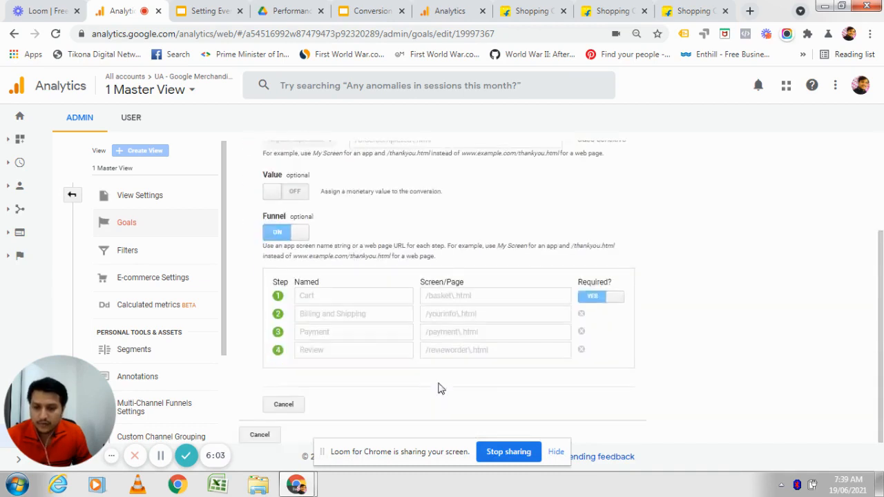
click(283, 405)
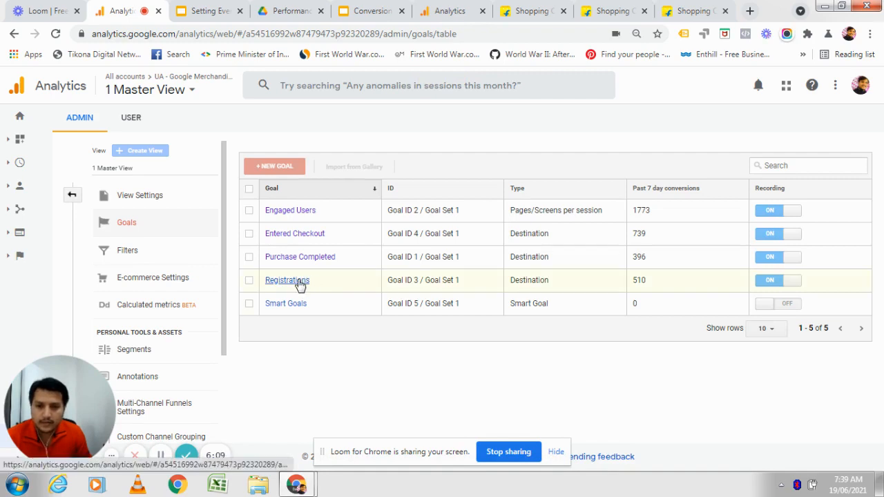
Open the Registrations goal, review its set-up, description and destination details, and return to the goals list without changes.
click(299, 283)
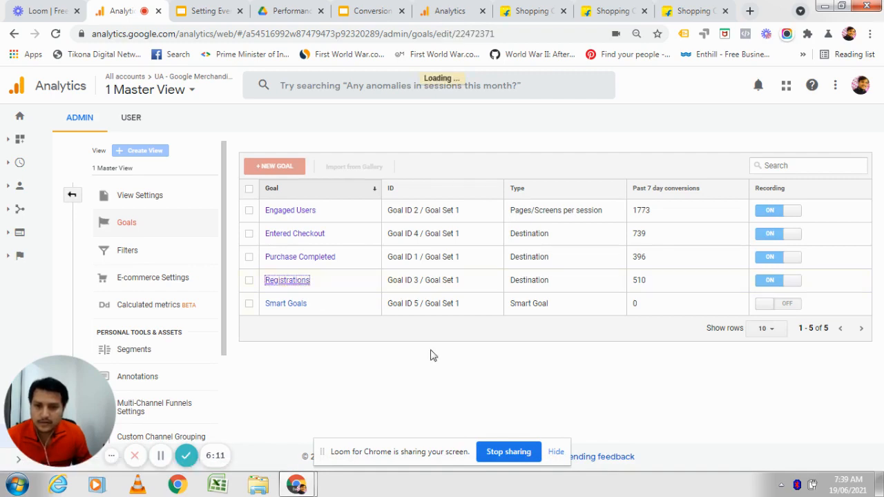
click(302, 170)
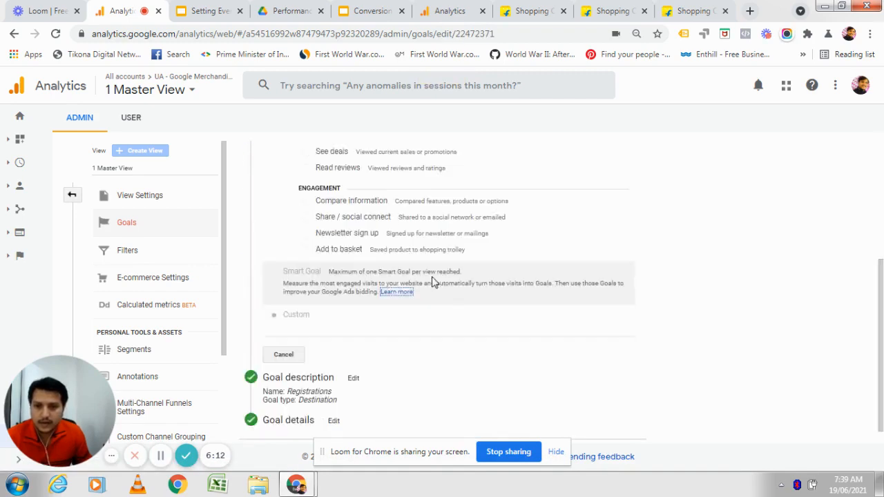
click(309, 373)
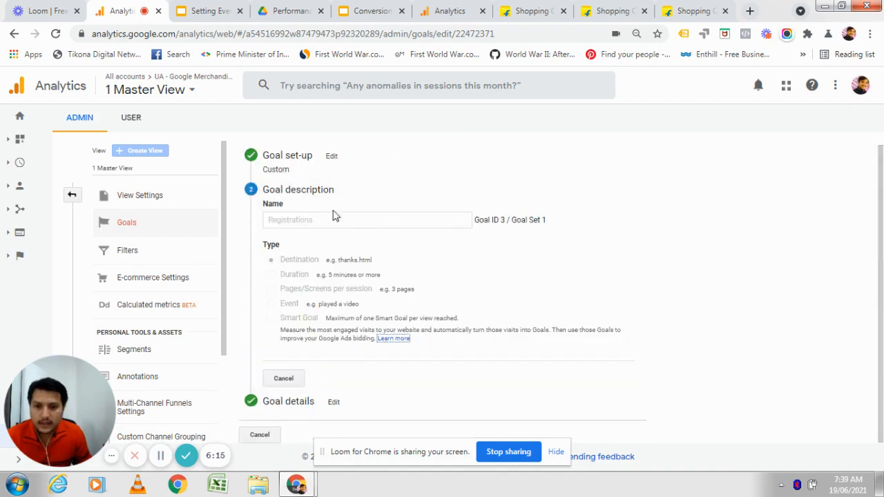
click(304, 405)
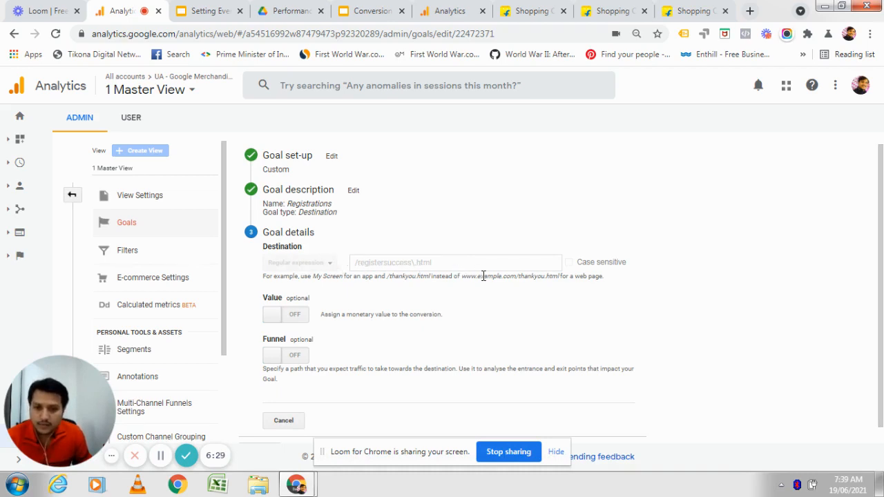
click(293, 421)
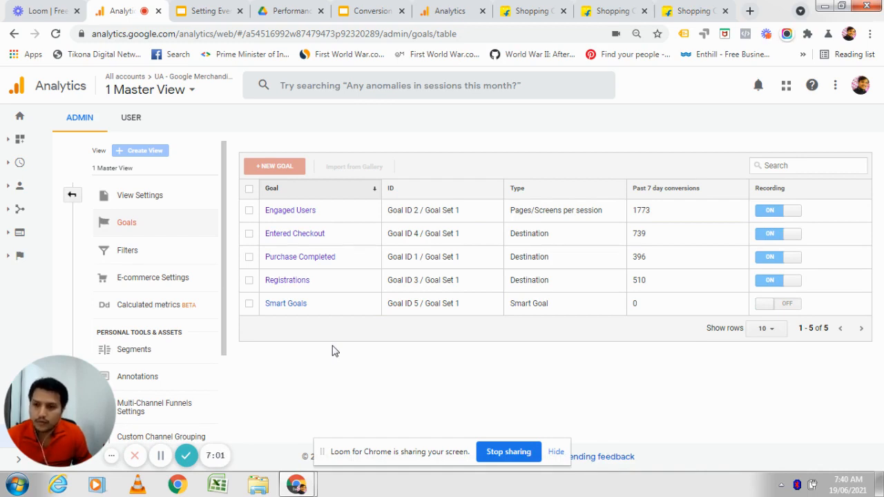
Look through the Demo Account's properties and open the GA4 - Google Merchandise Store property.
click(164, 92)
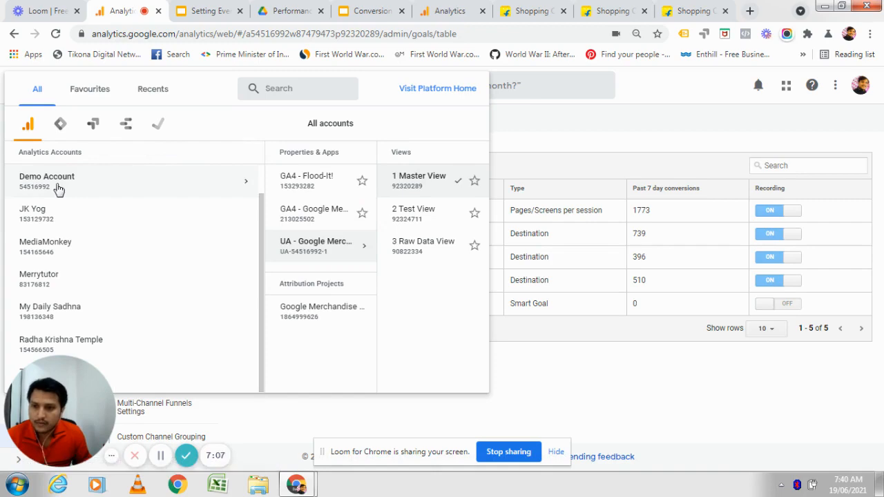
click(655, 100)
click(127, 89)
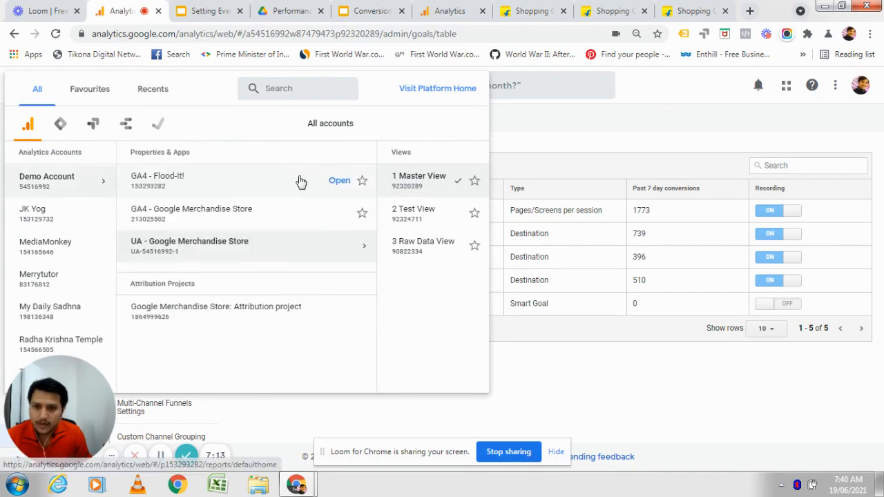
click(164, 220)
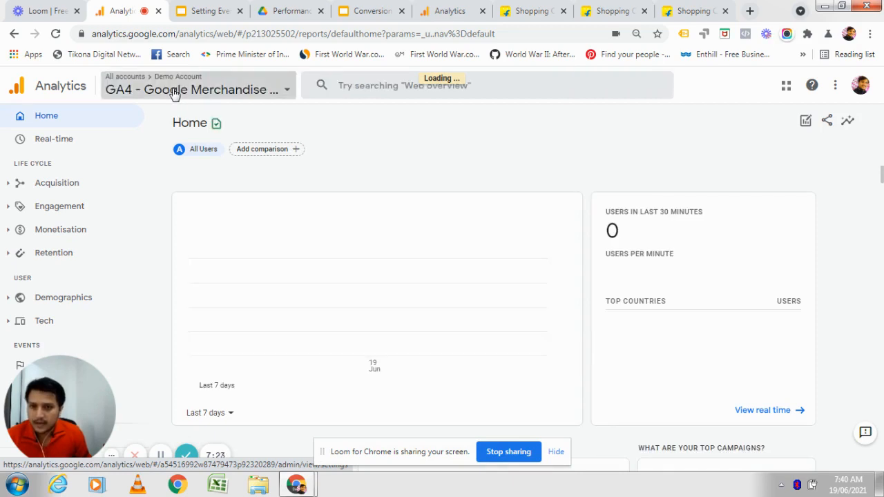
Show the views of the UA - Google Merchandise Store property and open its 1 Master View.
click(174, 93)
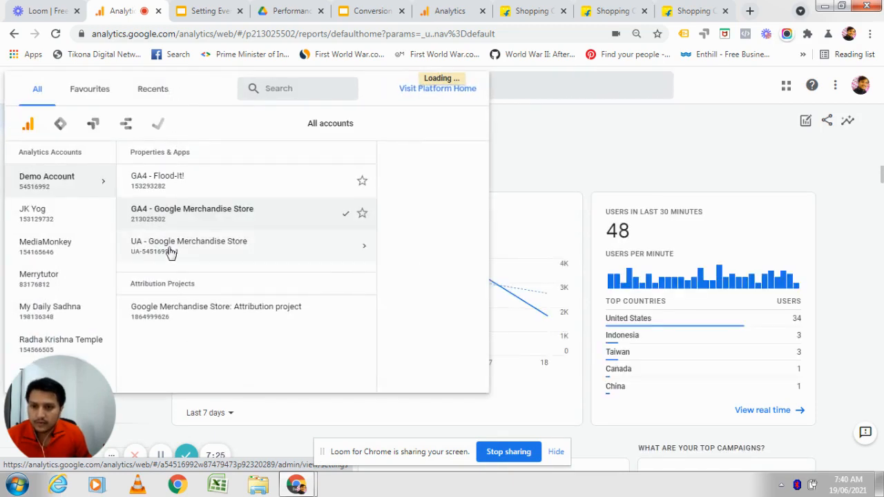
click(171, 253)
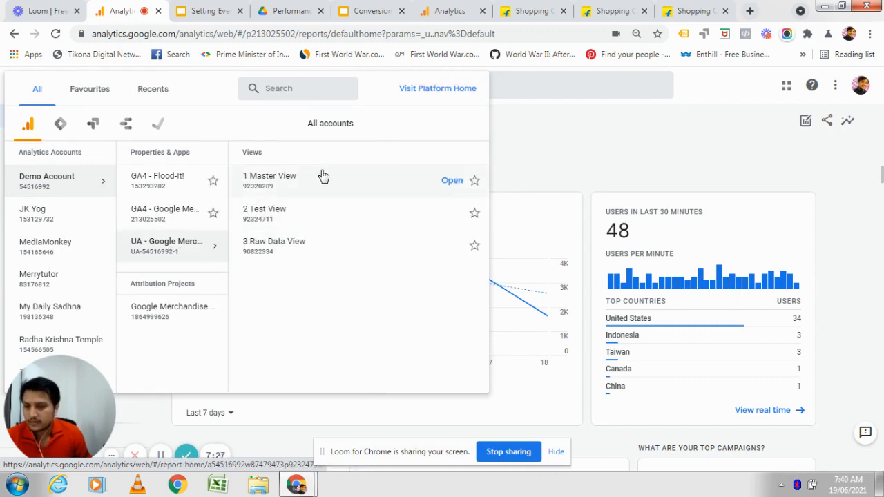
click(683, 97)
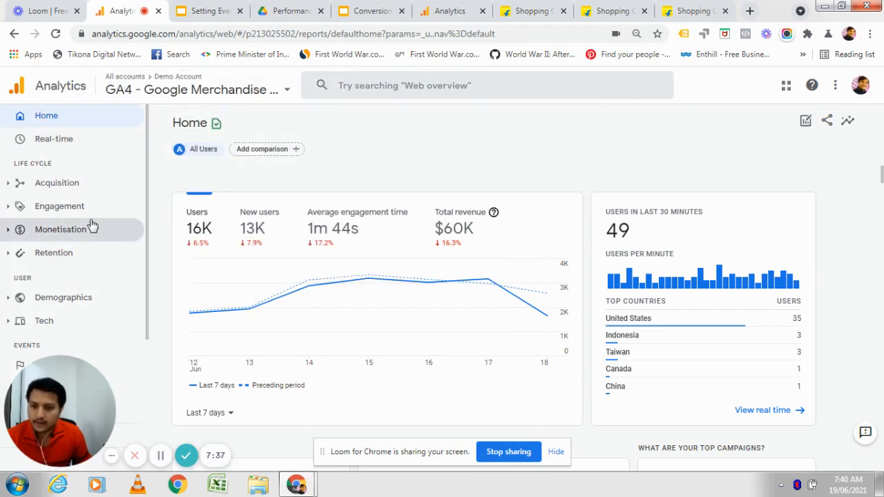
click(174, 92)
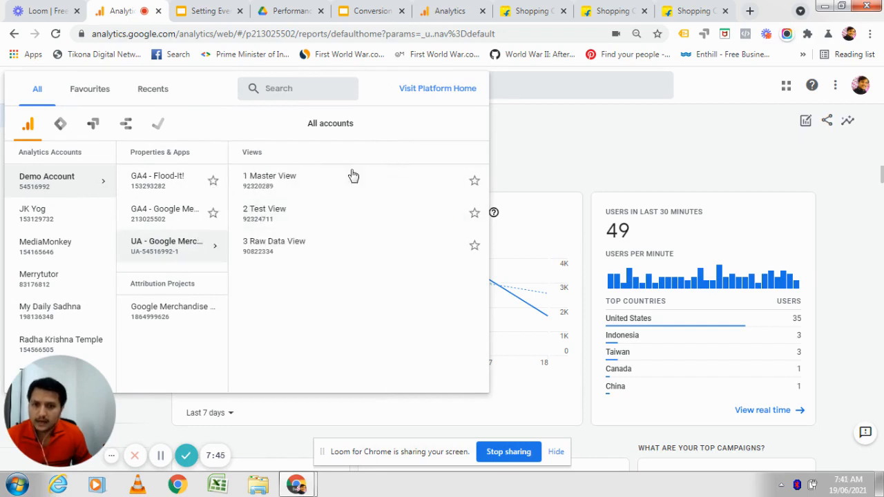
click(318, 181)
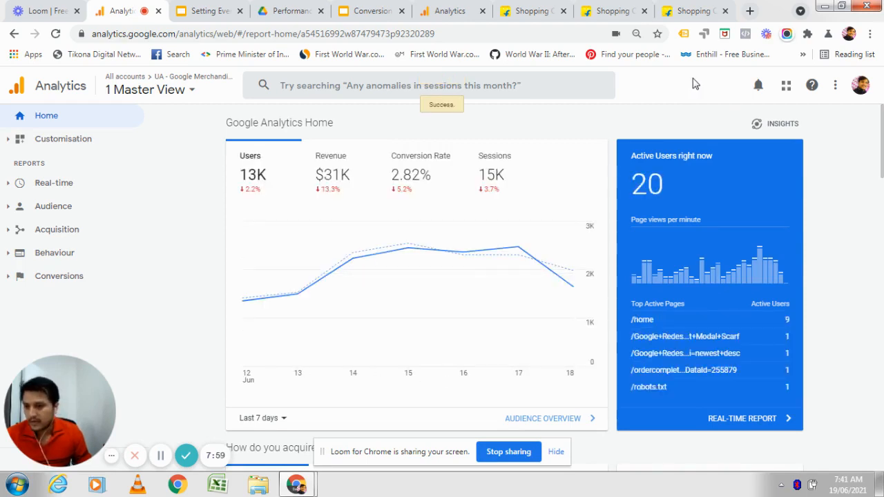
Open the goals list of 1 Master View in the admin settings.
mouse_move(253, 302)
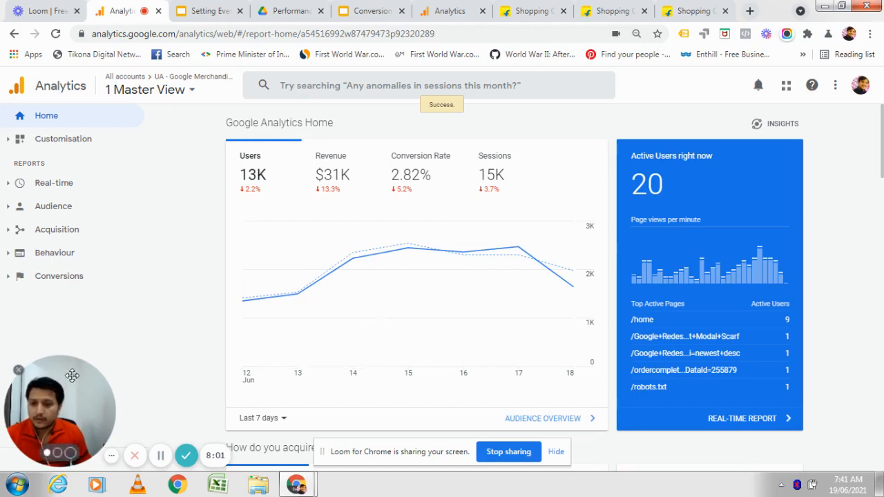
drag(61, 377, 59, 315)
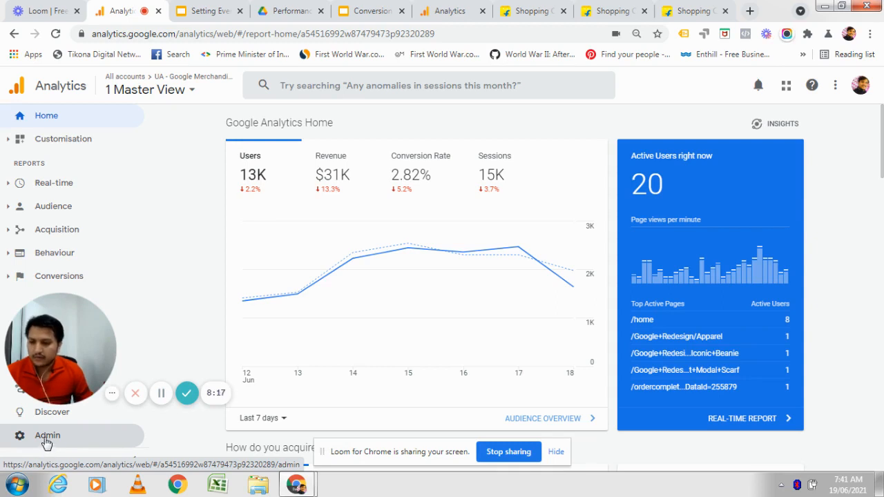
click(47, 436)
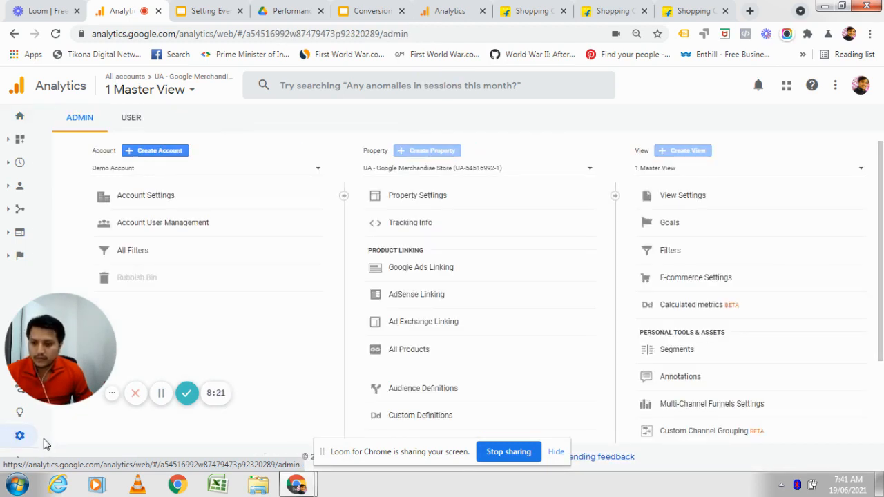
click(687, 227)
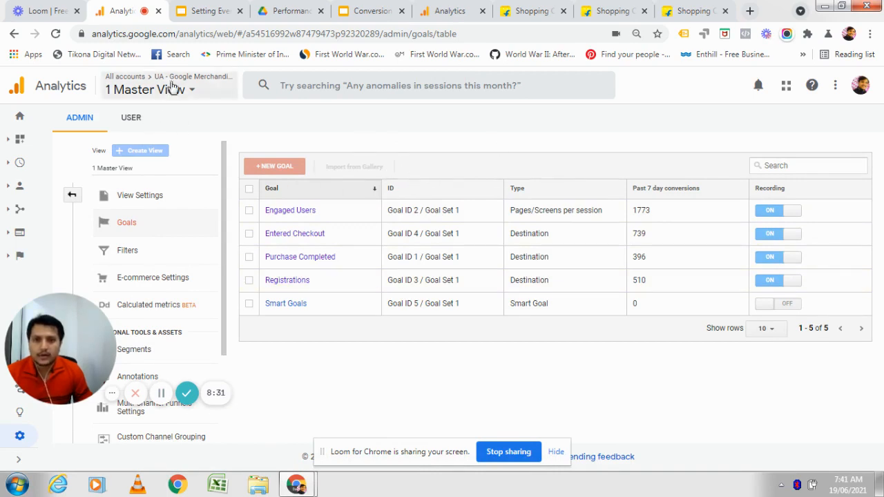
Switch to the JK Yog Website's goals, reload them and go from the goal import to the Solutions Gallery.
click(448, 11)
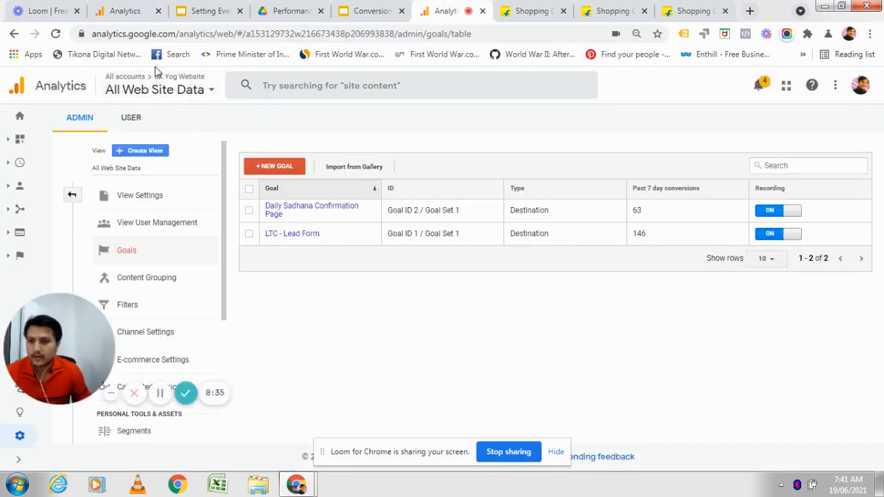
click(55, 33)
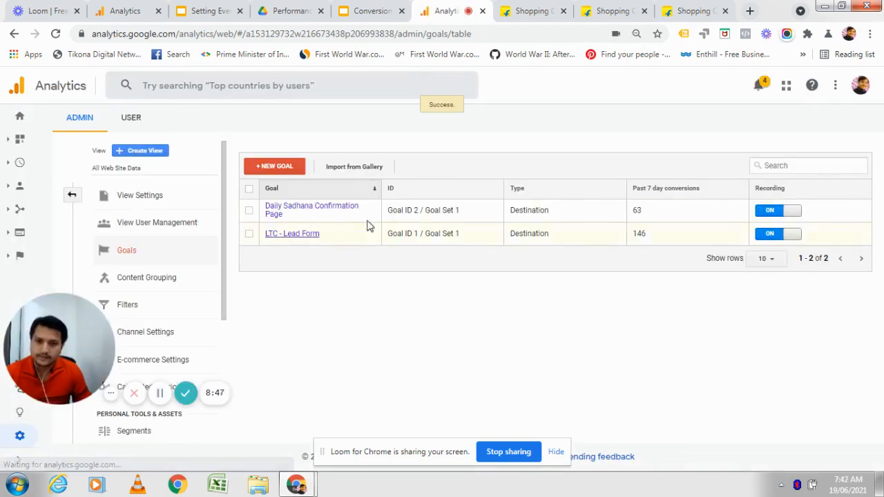
click(348, 169)
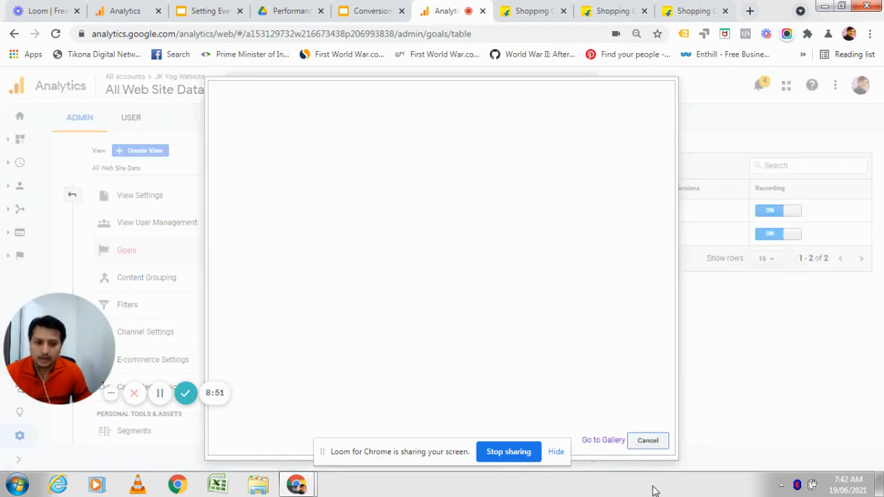
click(594, 442)
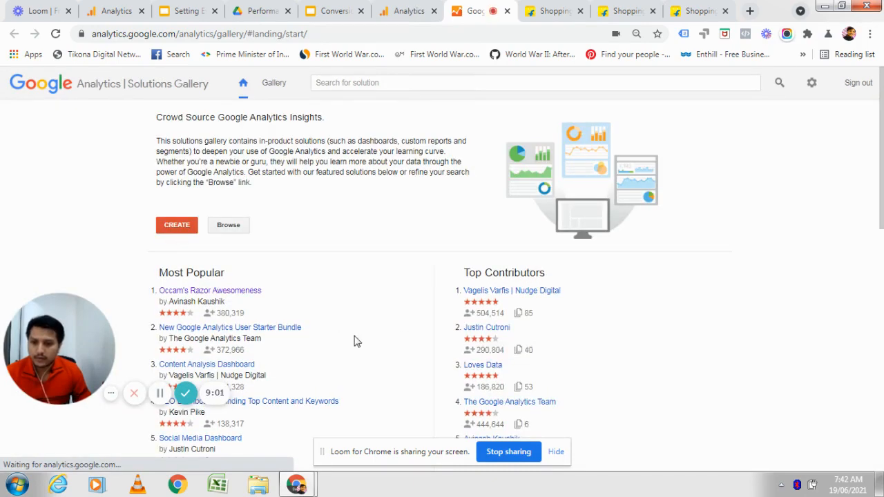
Look over the Solutions Gallery's landing page and browse the list of all solutions.
drag(83, 322, 81, 370)
scroll(420, 293, down, 9)
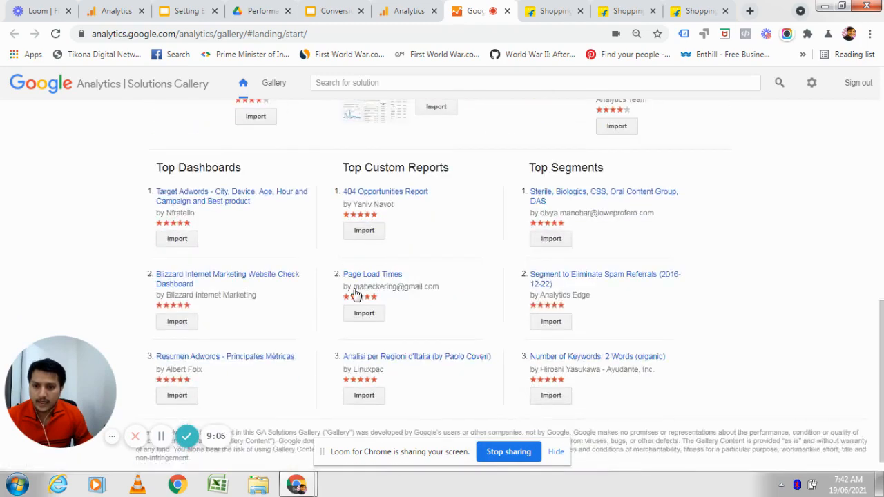
scroll(353, 294, up, 10)
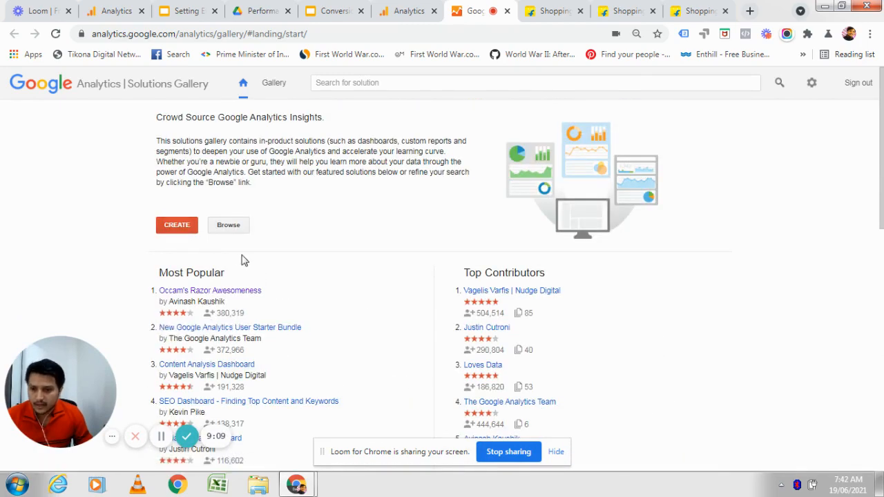
click(229, 225)
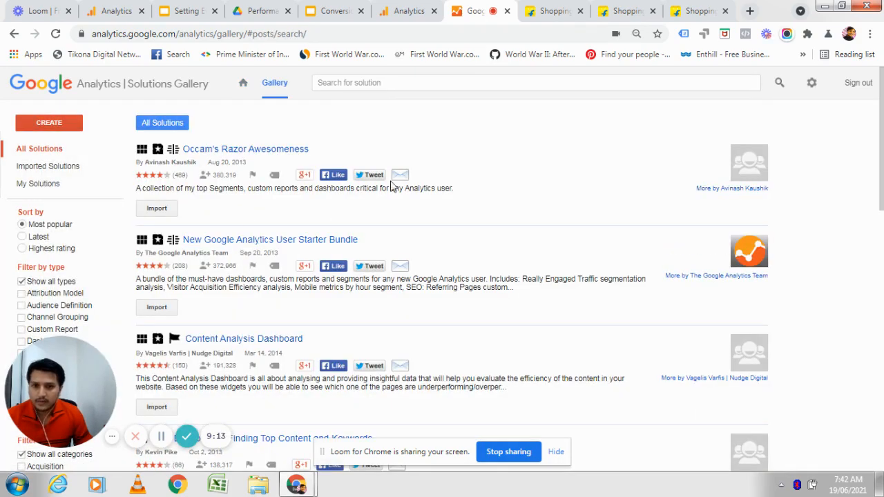
click(395, 83)
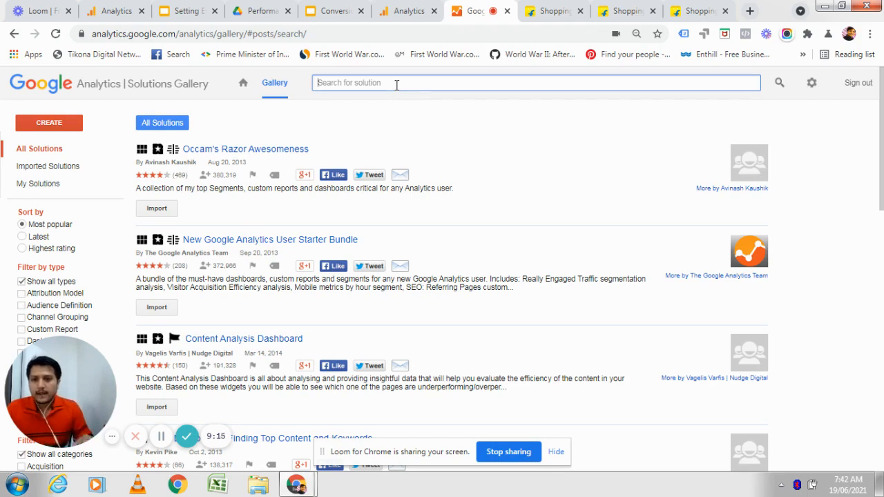
drag(61, 382, 173, 405)
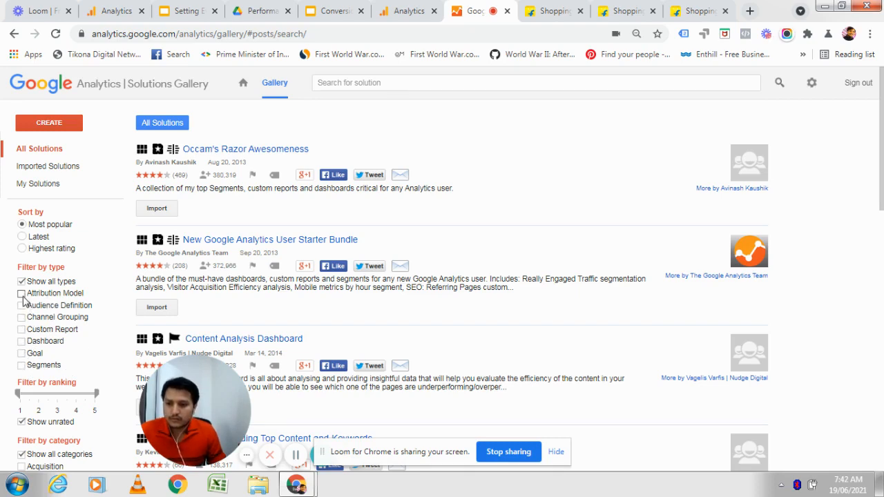
Filter the gallery solutions by the Ecommerce category and the Dashboard type.
scroll(91, 355, down, 3)
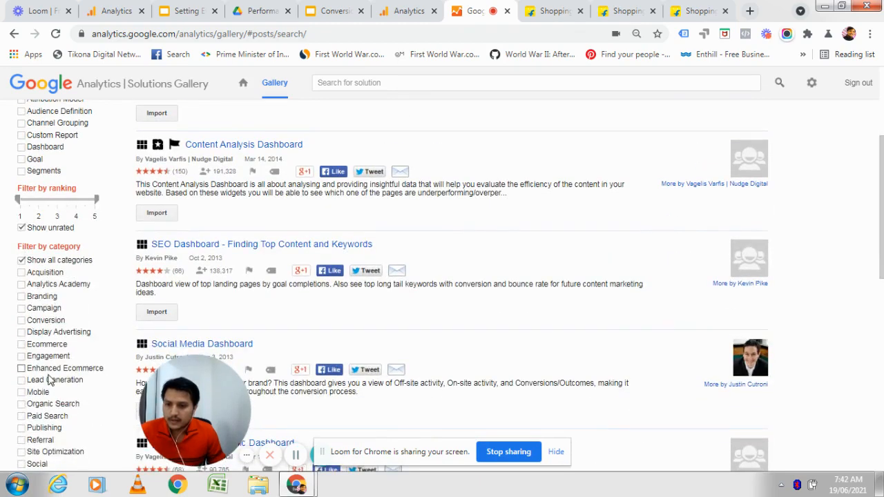
scroll(49, 401, down, 1)
scroll(47, 399, down, 2)
scroll(43, 307, up, 1)
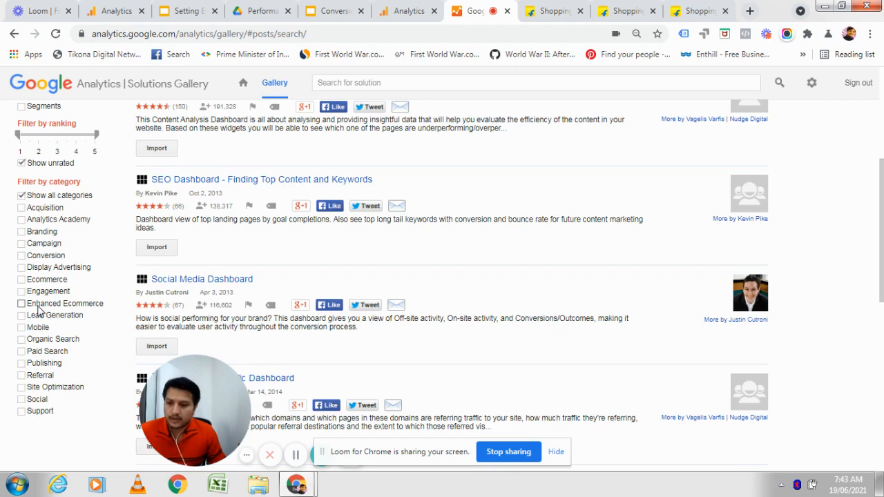
click(38, 281)
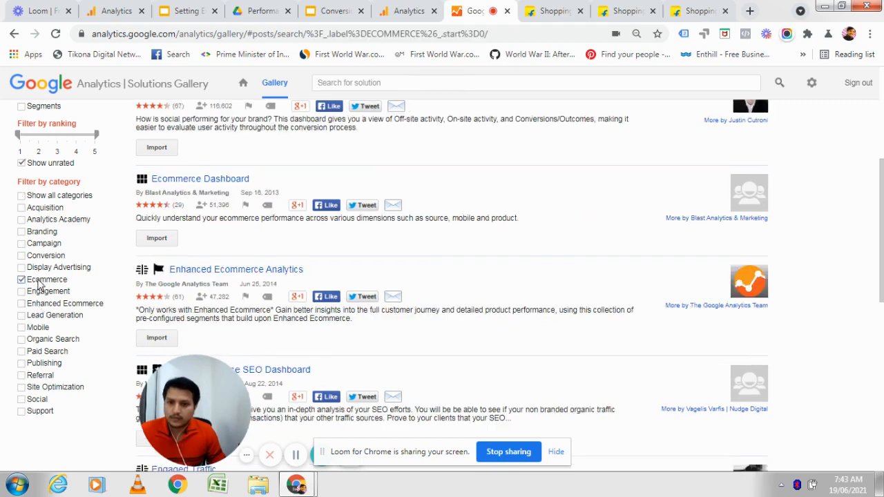
scroll(370, 307, up, 4)
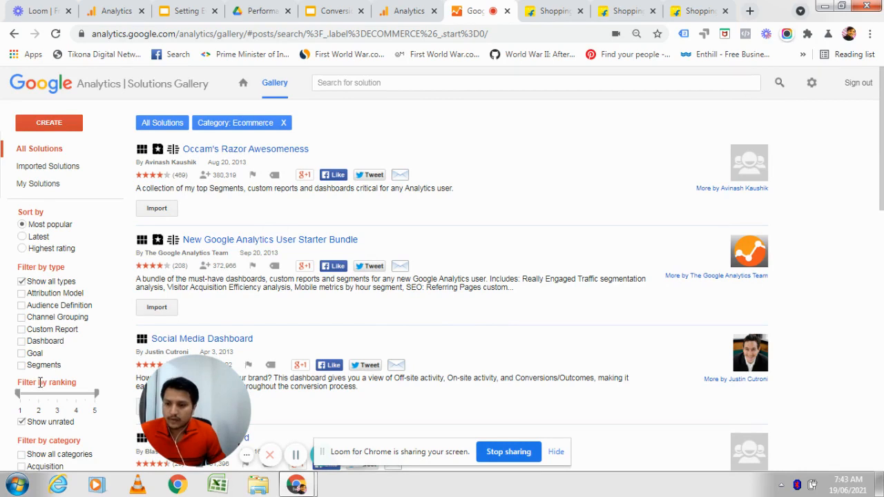
click(22, 341)
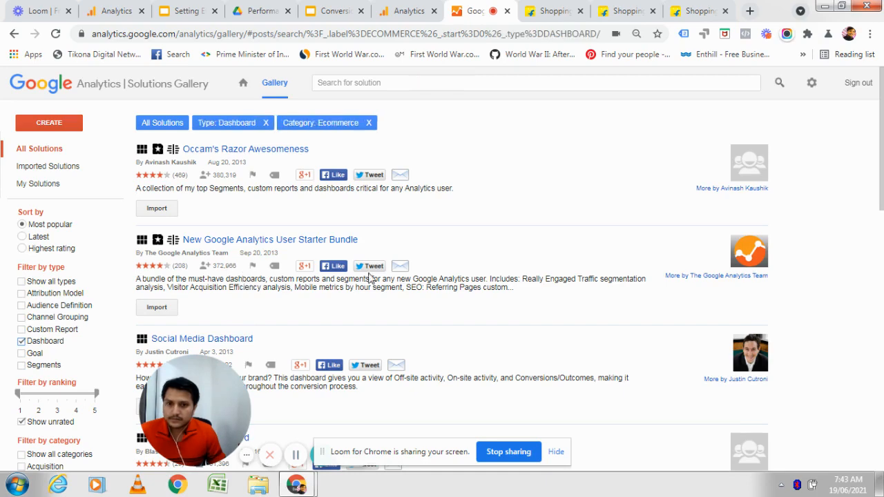
Review the filtered solutions and open the details of Occam's Razor Awesomeness.
scroll(331, 347, down, 5)
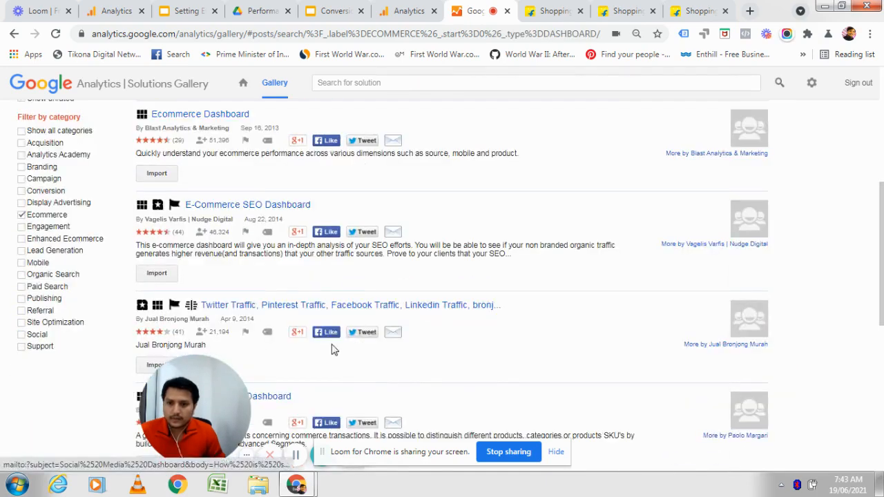
scroll(332, 350, up, 5)
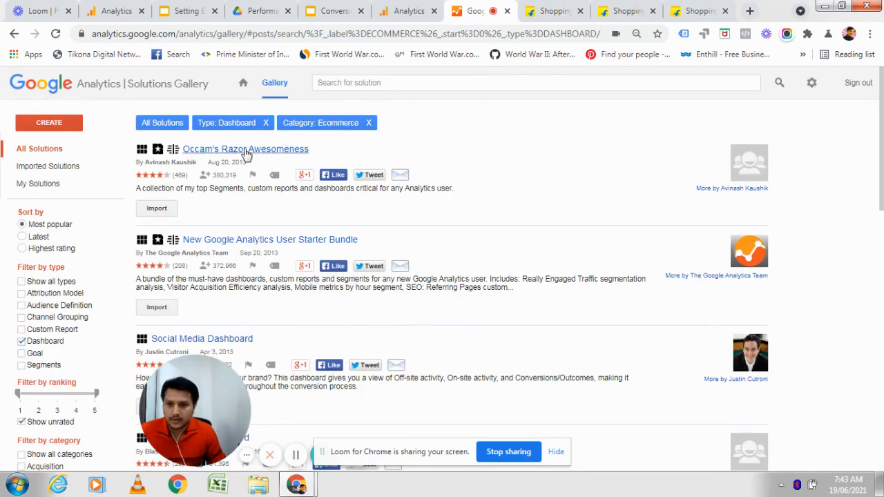
click(246, 149)
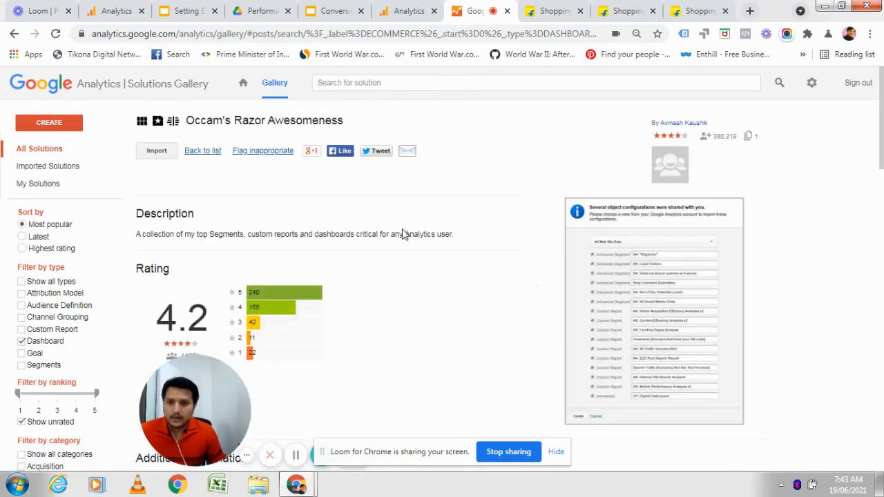
scroll(379, 389, down, 3)
scroll(347, 359, up, 3)
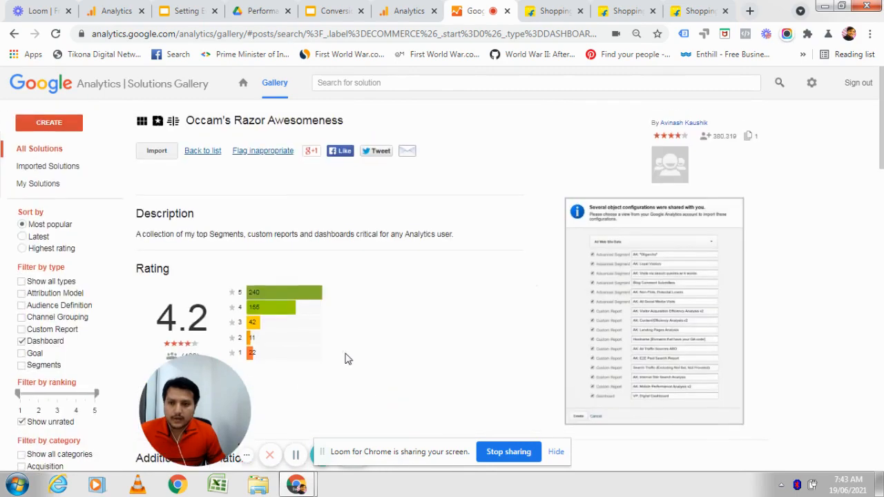
Start importing Occam's Razor Awesomeness and choose the JK Yog Website's All Web Site Data view as its destination.
click(155, 152)
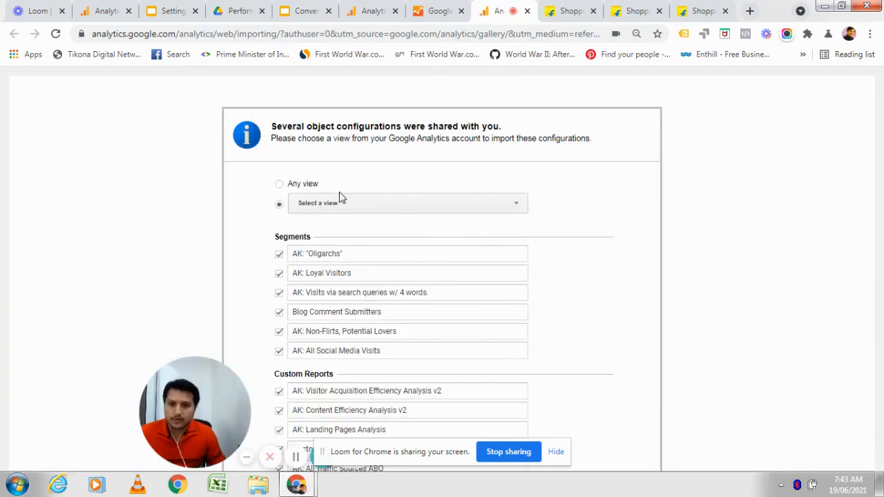
click(391, 206)
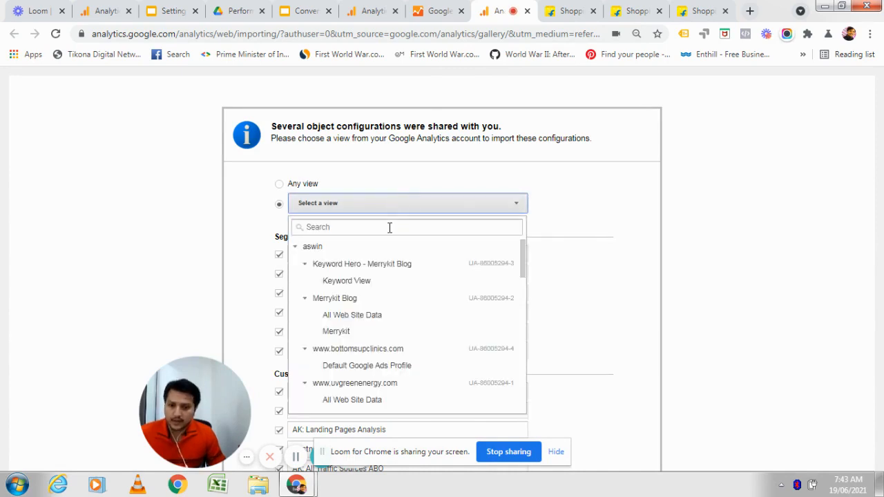
scroll(371, 363, down, 3)
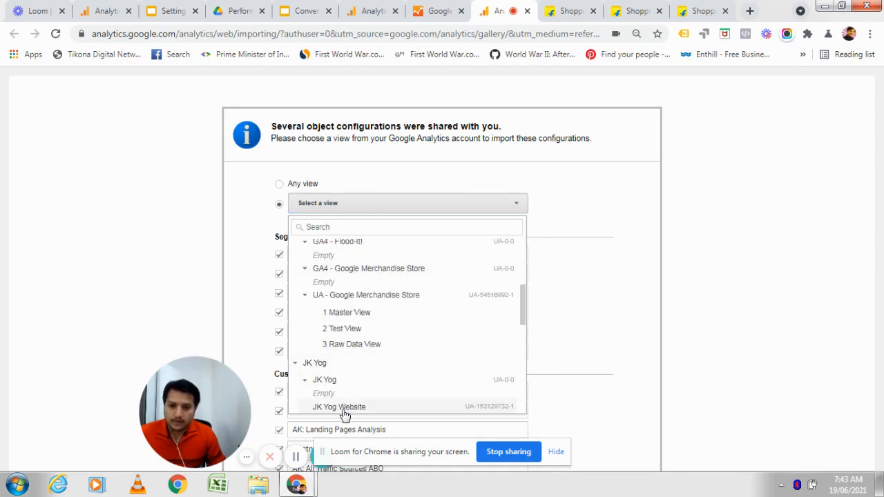
scroll(423, 399, down, 3)
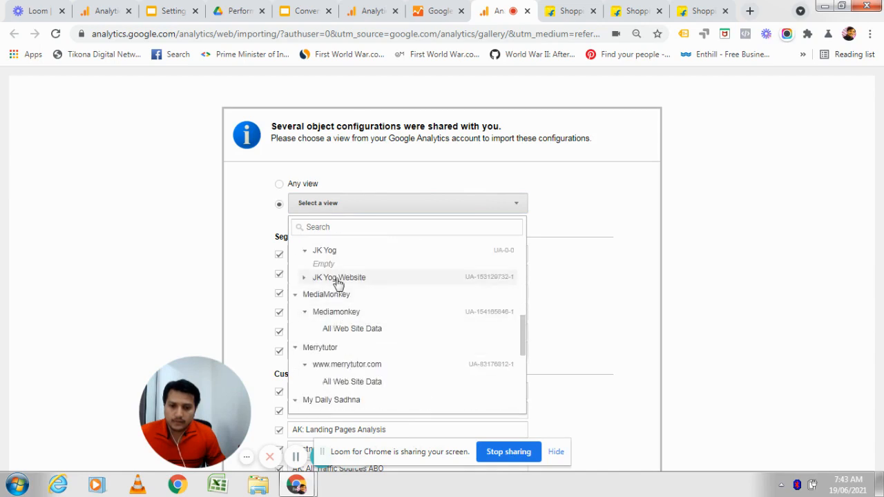
click(338, 280)
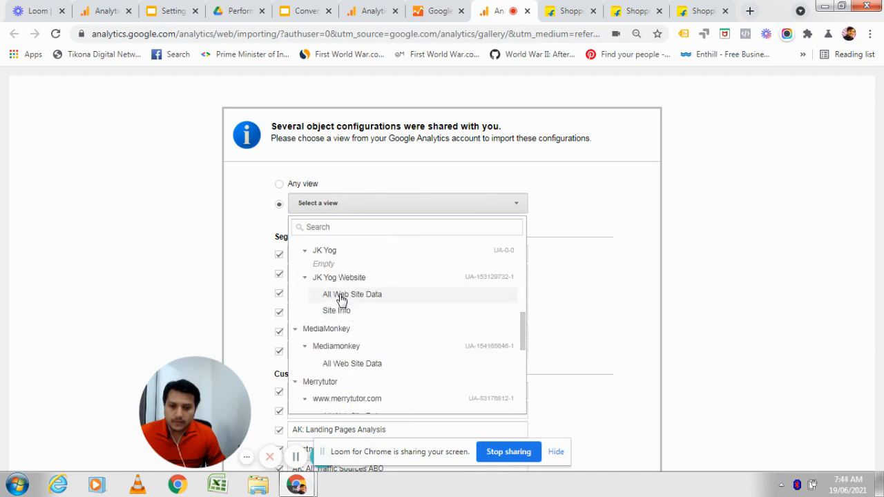
click(341, 295)
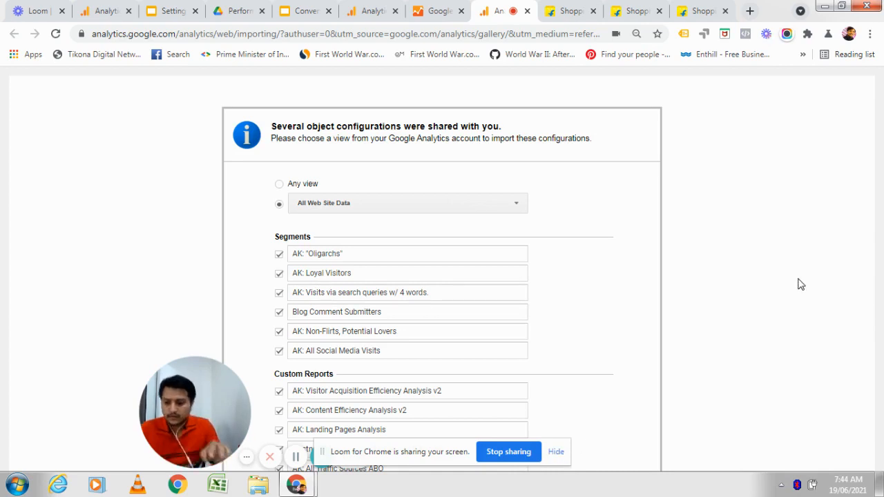
Create all the listed segments, custom reports and dashboard in the chosen view and look over its shared assets.
key(ctrl+minus)
key(ctrl+minus)
key(ctrl+minus)
key(ctrl+minus)
key(ctrl+minus)
key(ctrl+minus)
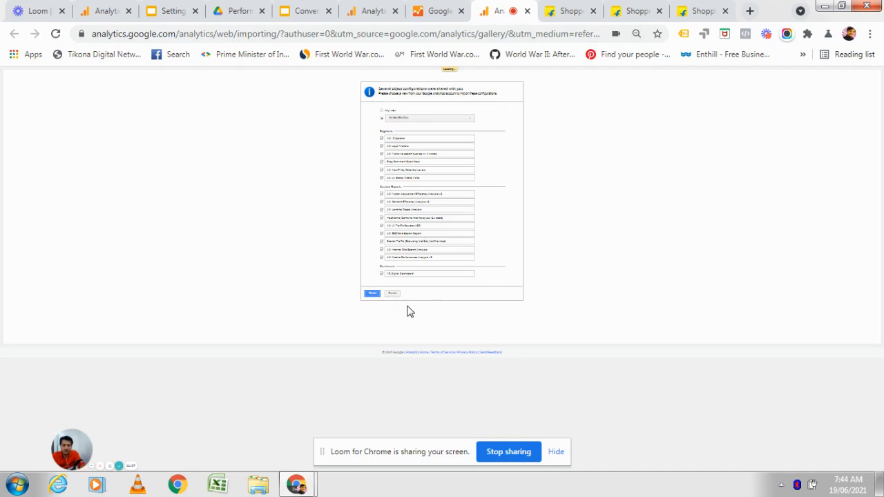
key(ctrl+plus)
key(ctrl+plus)
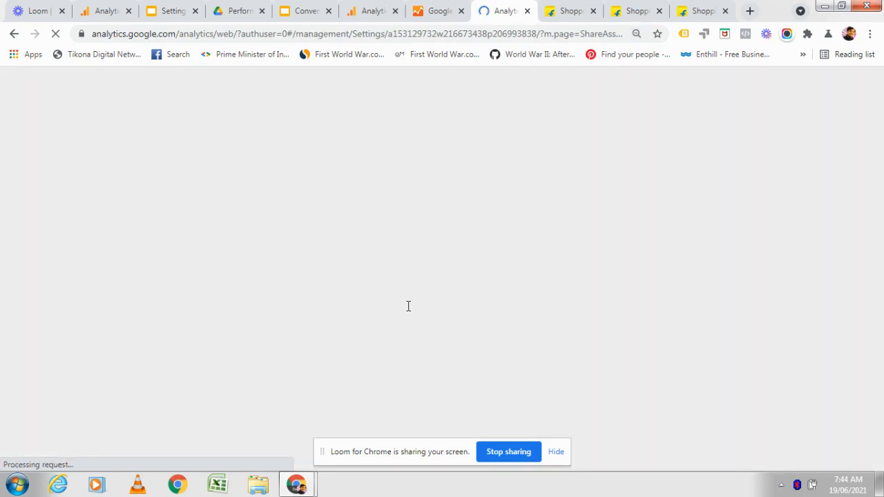
key(ctrl+plus)
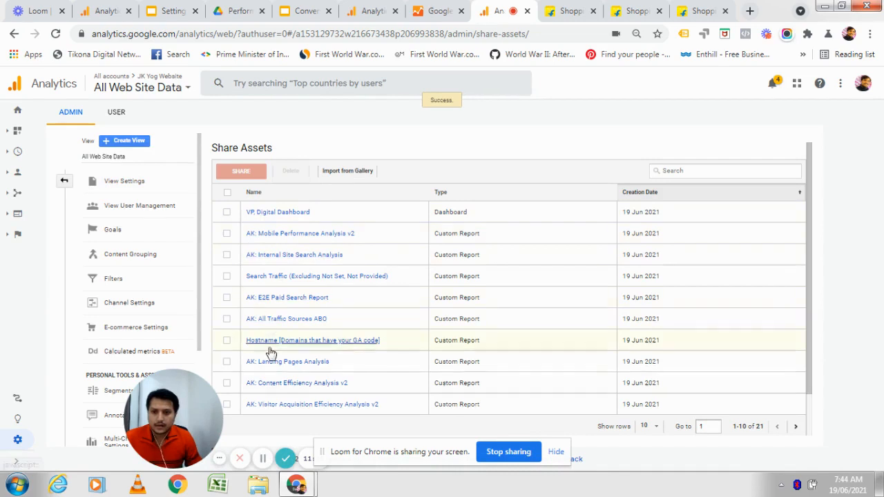
scroll(284, 376, down, 2)
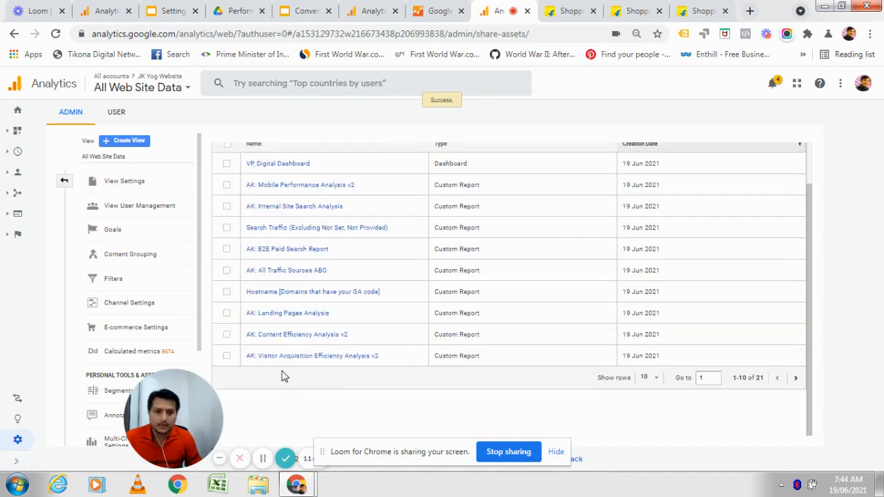
scroll(283, 372, up, 2)
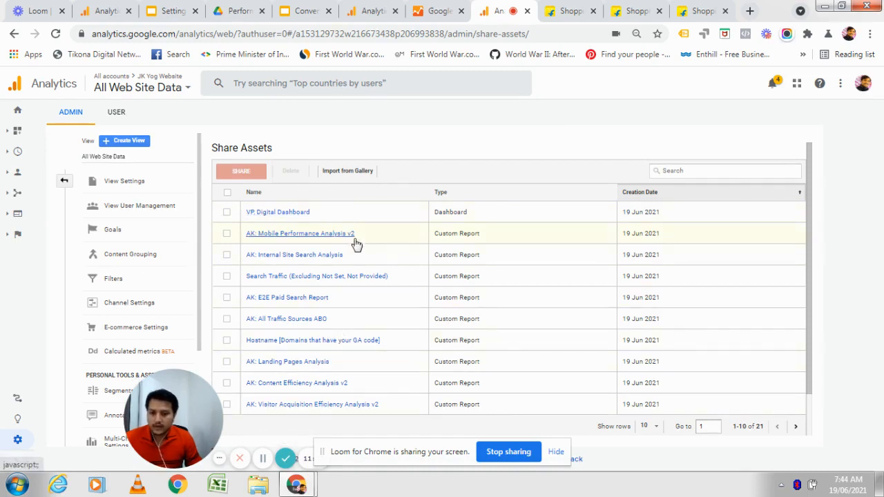
Open the gallery import from the shared assets and browse its solutions and category filters.
click(363, 171)
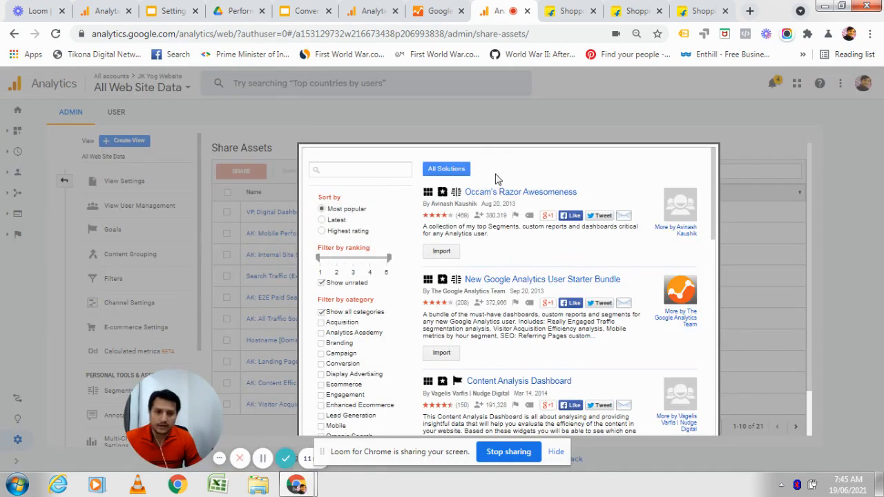
drag(312, 154, 278, 78)
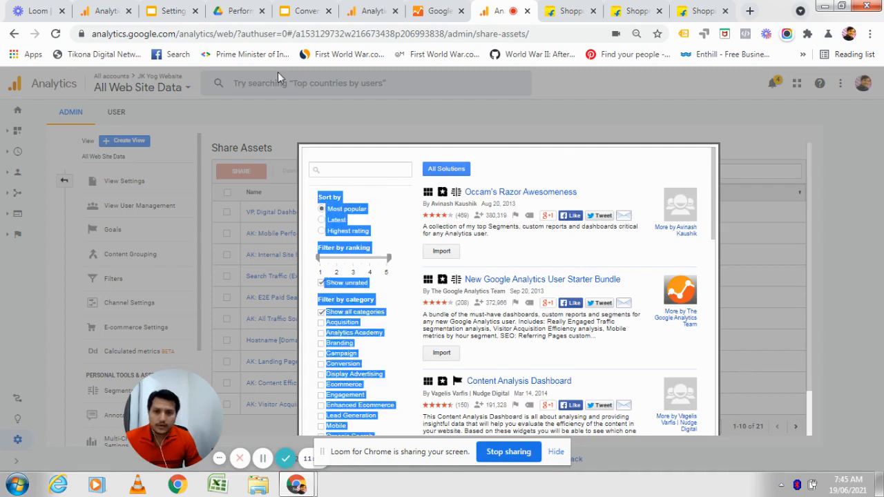
click(653, 159)
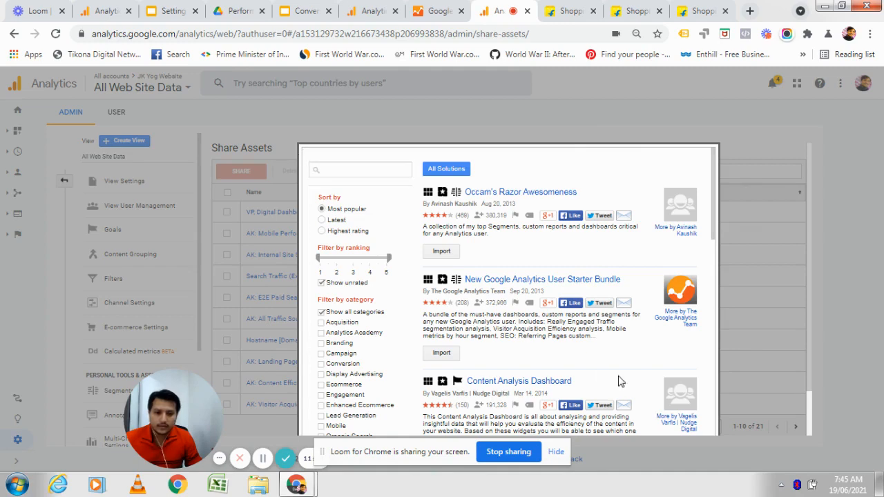
scroll(486, 316, down, 4)
scroll(398, 287, down, 1)
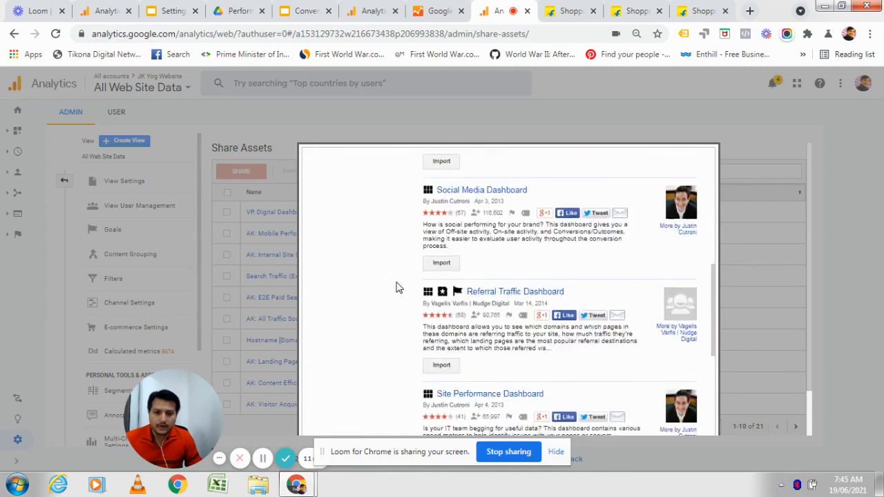
scroll(398, 287, up, 3)
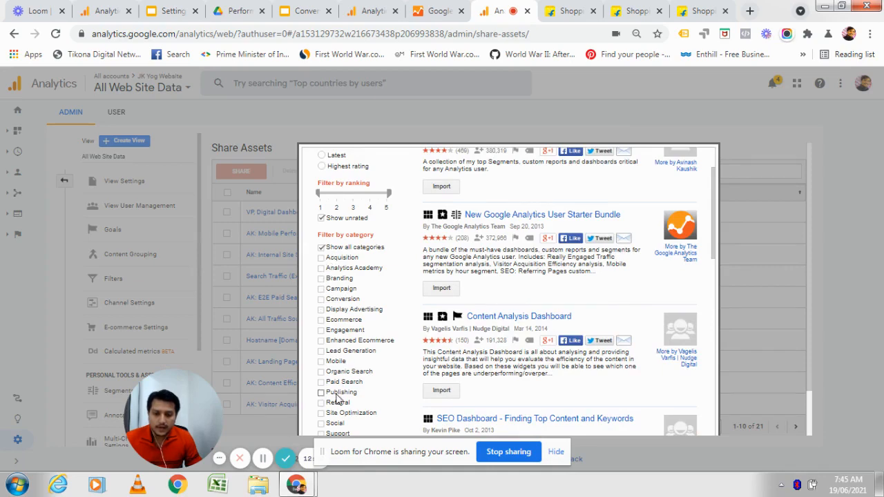
scroll(336, 396, down, 4)
scroll(336, 399, up, 5)
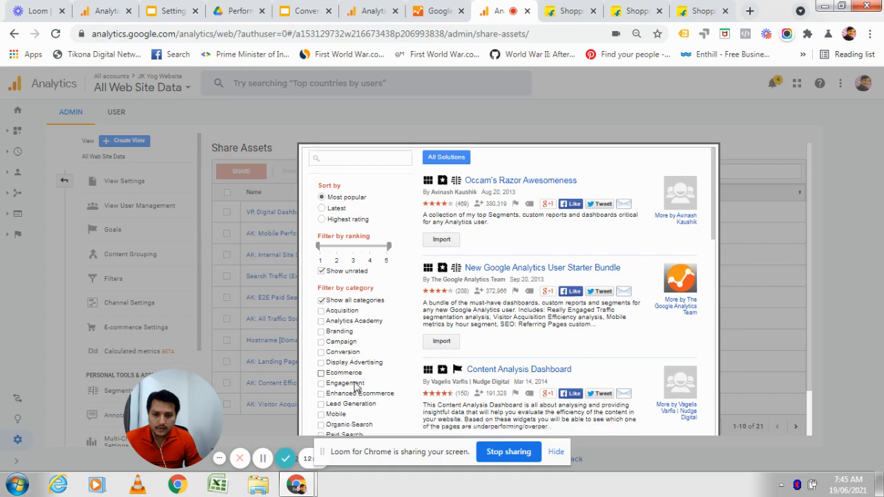
scroll(353, 388, down, 2)
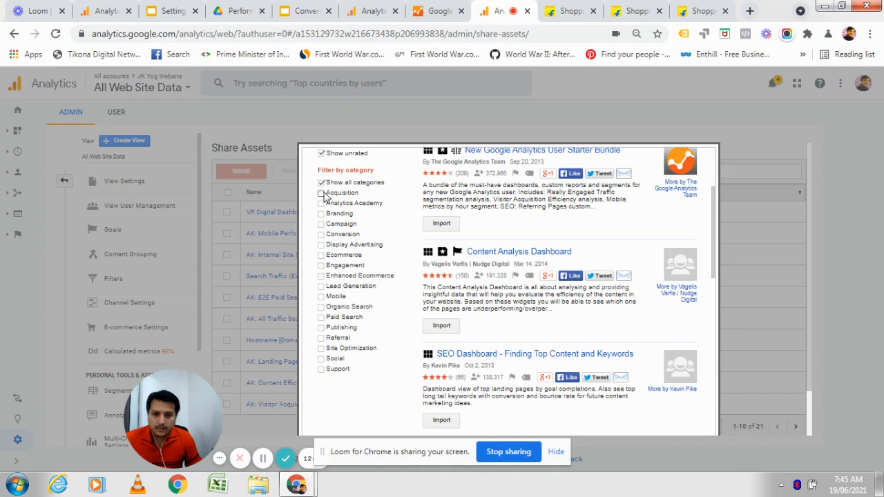
Filter the gallery solutions by the Engagement category and start importing Occam's Razor Awesomeness.
click(321, 265)
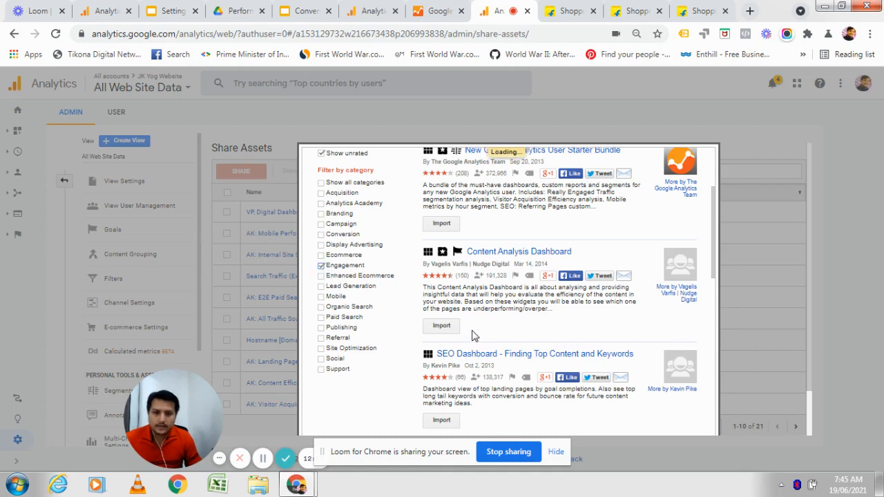
scroll(473, 335, up, 1)
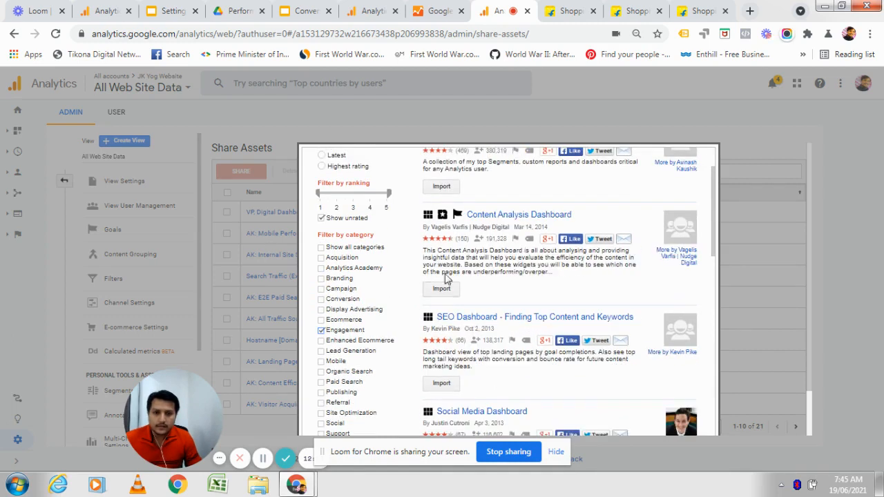
scroll(541, 301, up, 1)
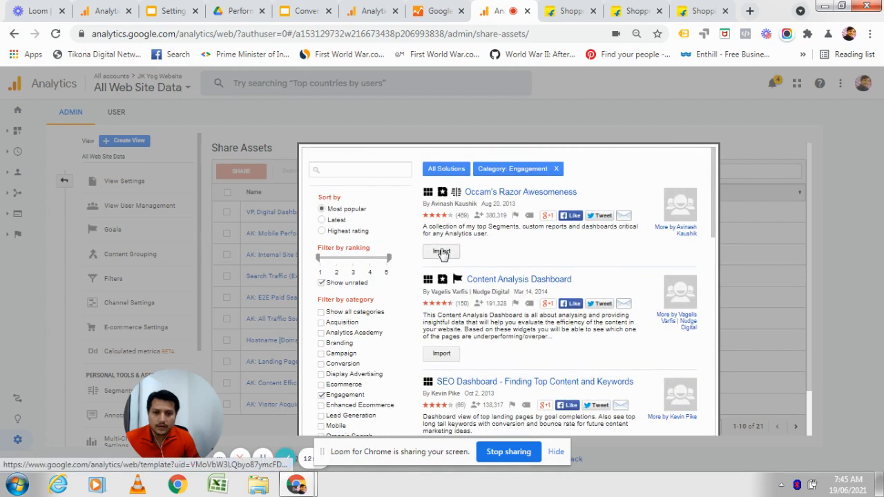
click(441, 251)
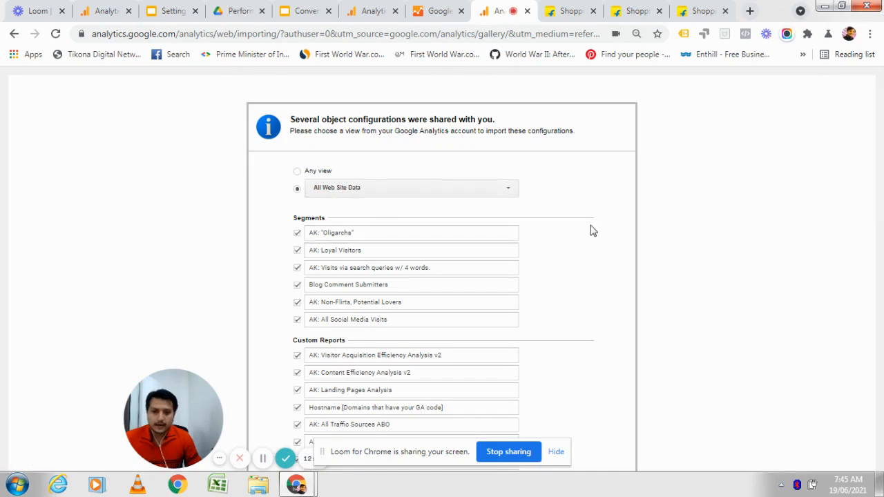
Look through the views available for the import and keep All Web Site Data as the destination.
click(495, 195)
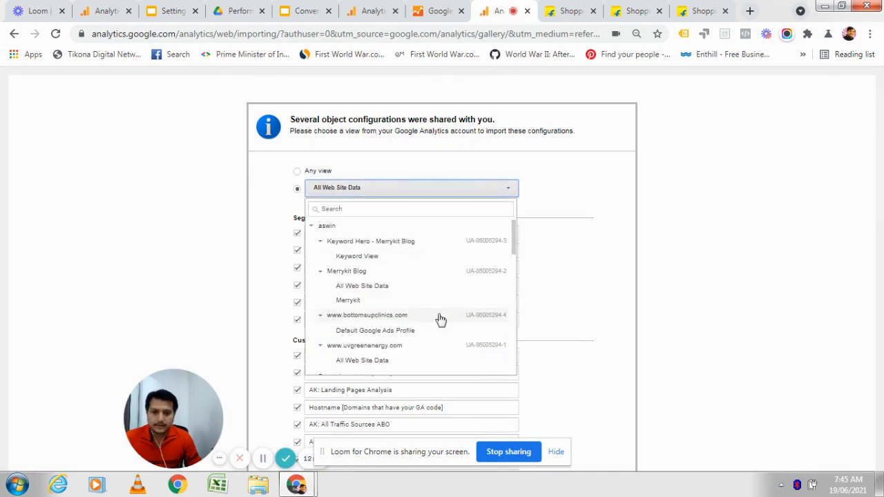
scroll(435, 340, down, 5)
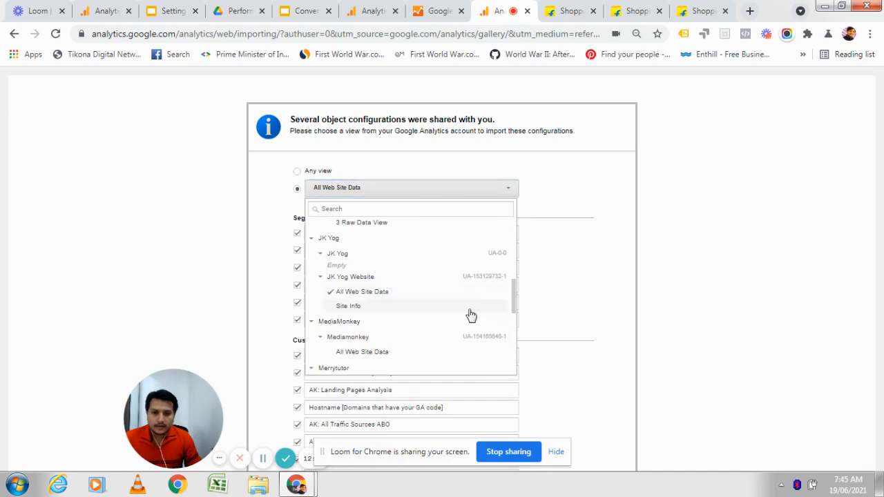
scroll(467, 316, down, 5)
scroll(483, 319, down, 1)
click(662, 290)
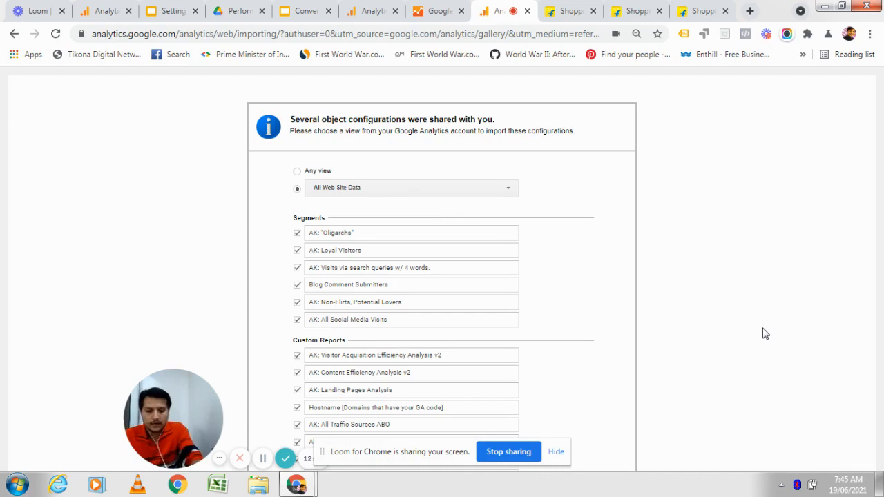
Create all the configurations offered by the second Occam's Razor Awesomeness import in All Web Site Data.
key(ctrl+minus)
key(ctrl+minus)
key(ctrl+minus)
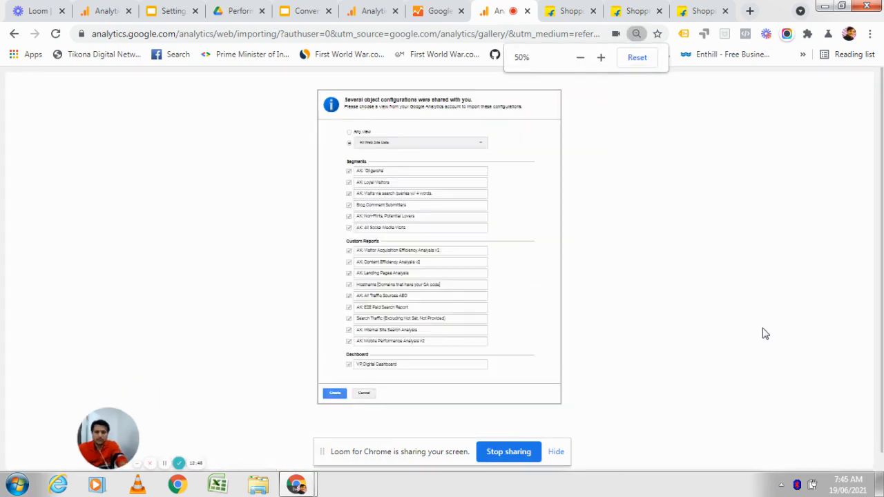
click(337, 394)
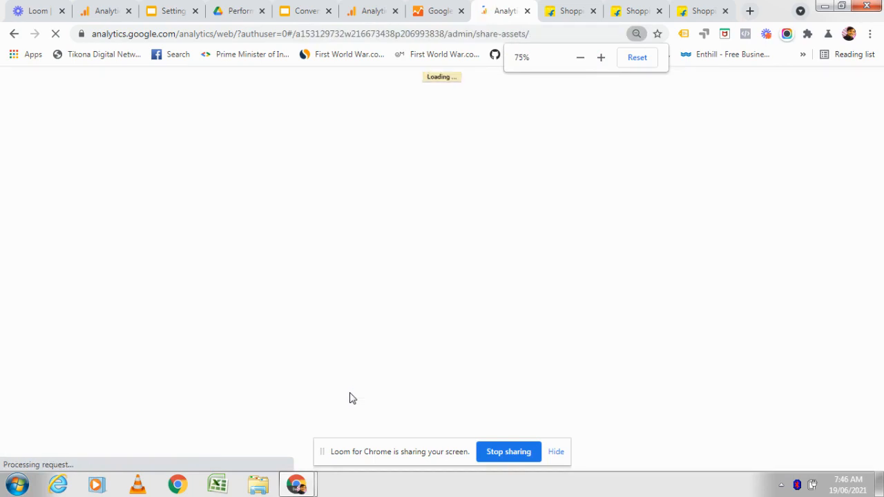
key(ctrl+plus)
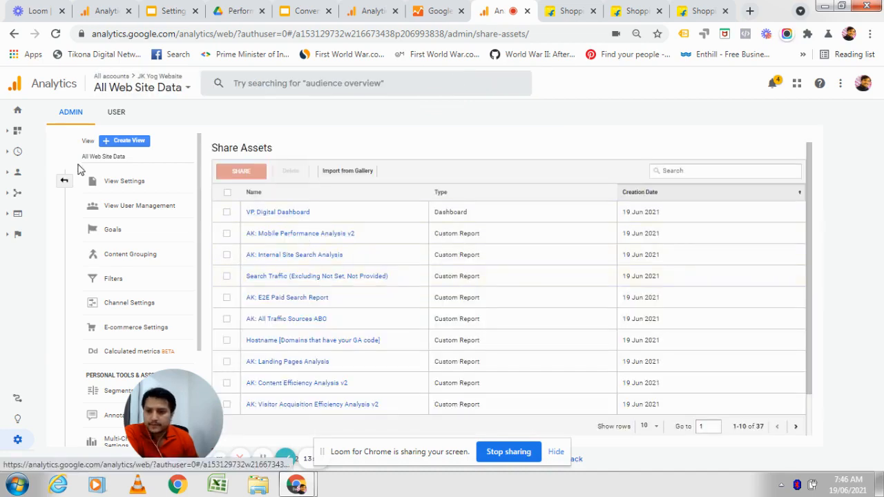
Return to the Analytics home and open the view's list of customised dashboards.
click(15, 112)
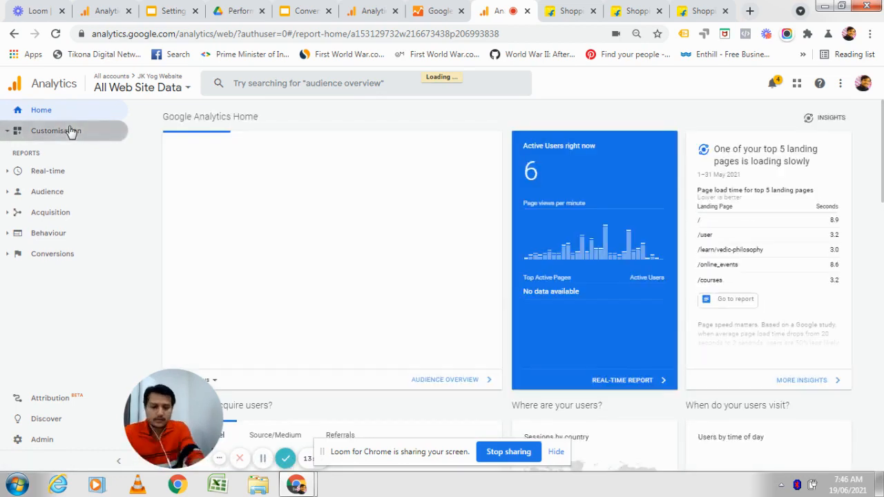
key(ctrl+plus)
click(71, 132)
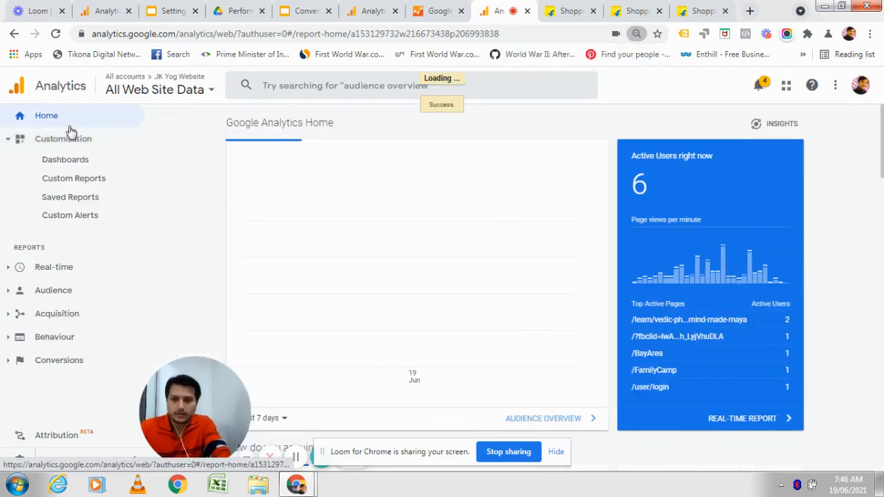
key(ctrl+plus)
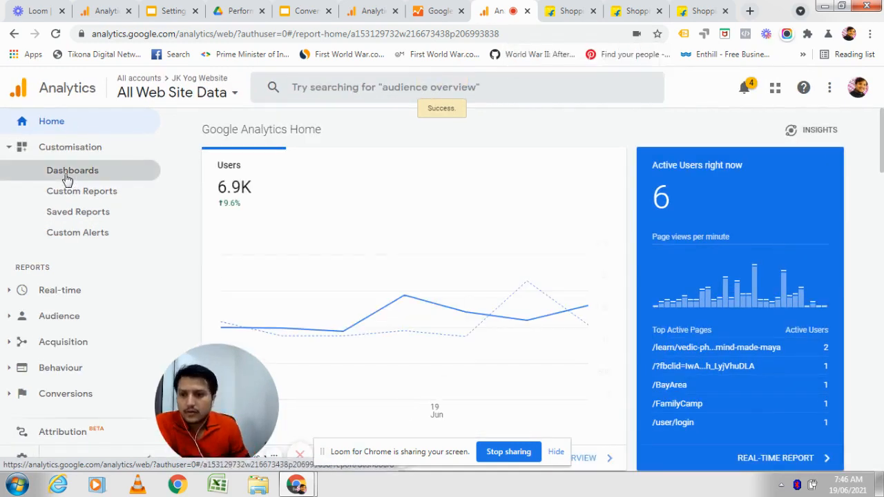
click(67, 179)
click(66, 173)
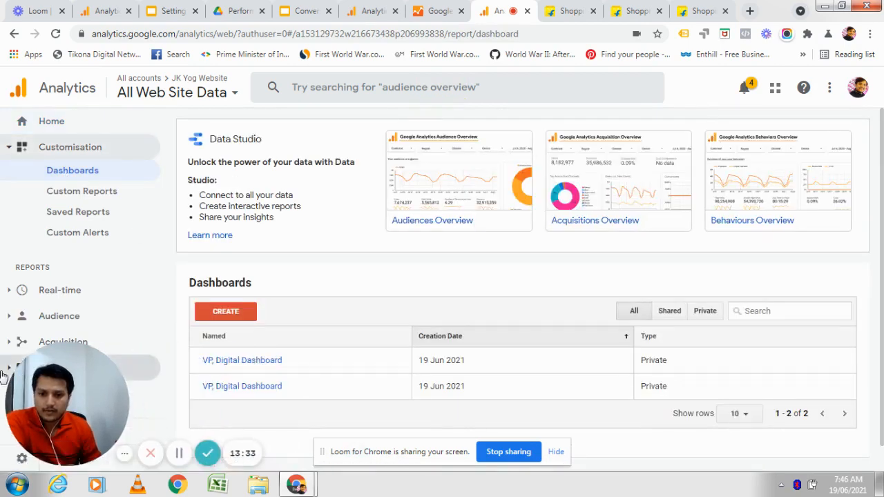
Open the first VP, Digital Dashboard in the list and look over its widgets.
scroll(311, 325, down, 1)
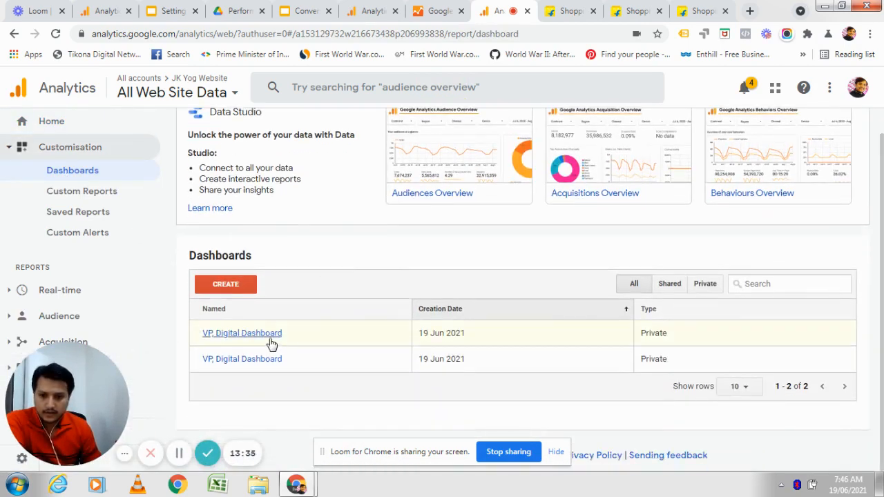
click(267, 340)
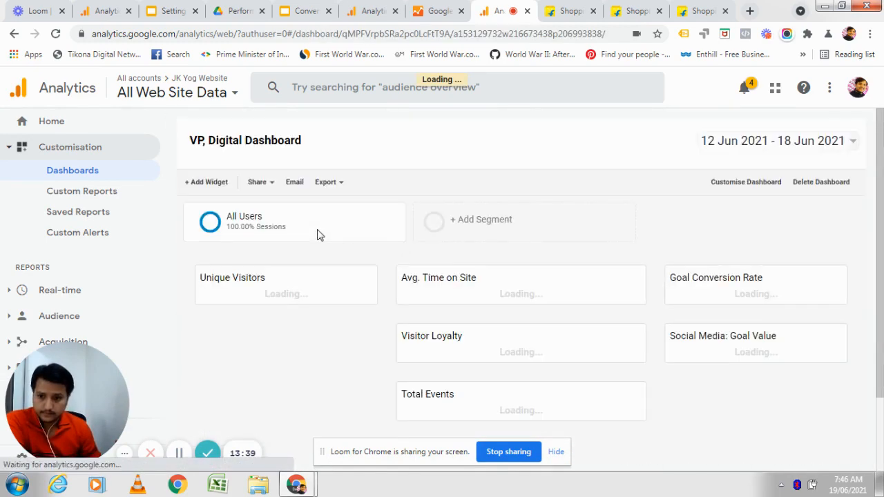
scroll(276, 297, down, 3)
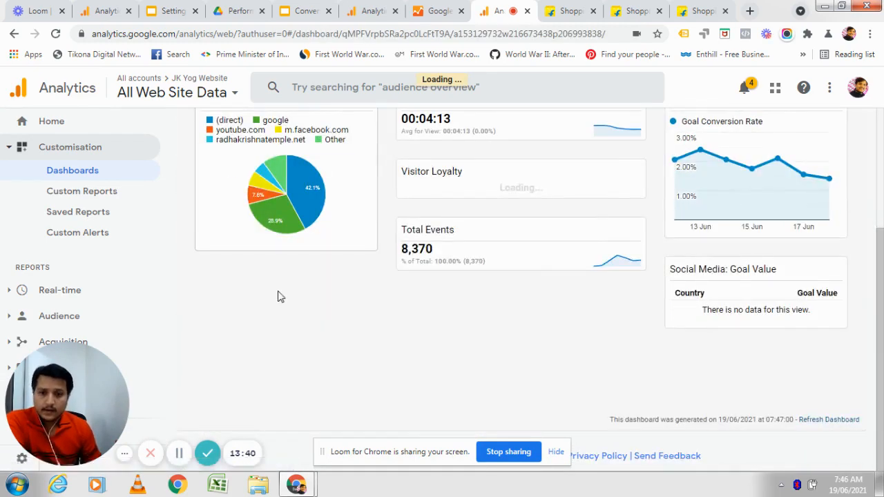
Review the whole VP, Digital Dashboard, including its Visitor Loyalty, Total Events and goal widgets.
scroll(296, 337, up, 3)
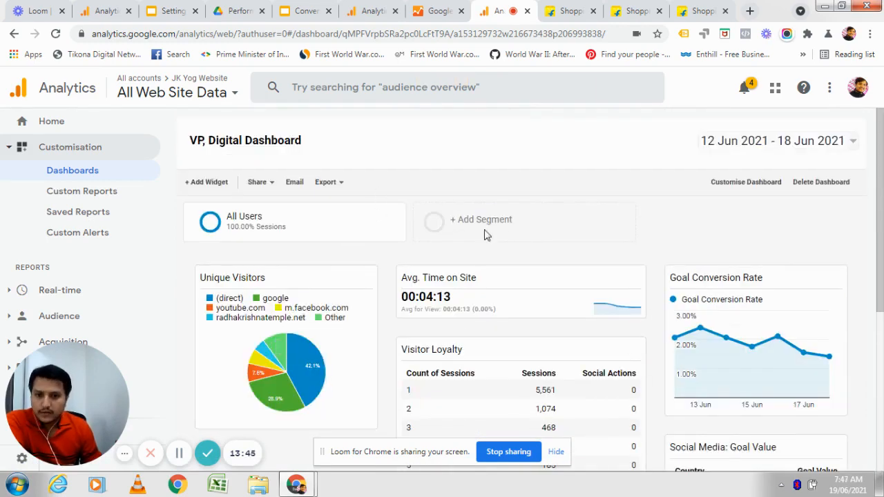
scroll(400, 323, down, 4)
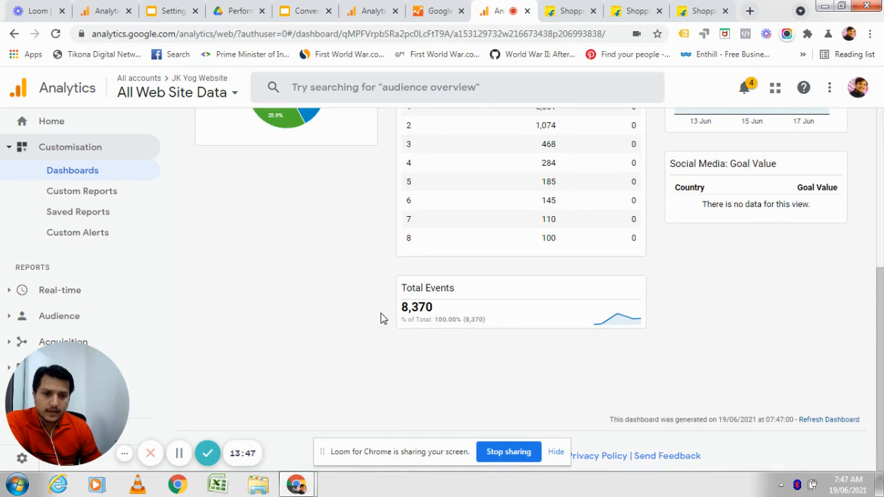
scroll(380, 318, up, 4)
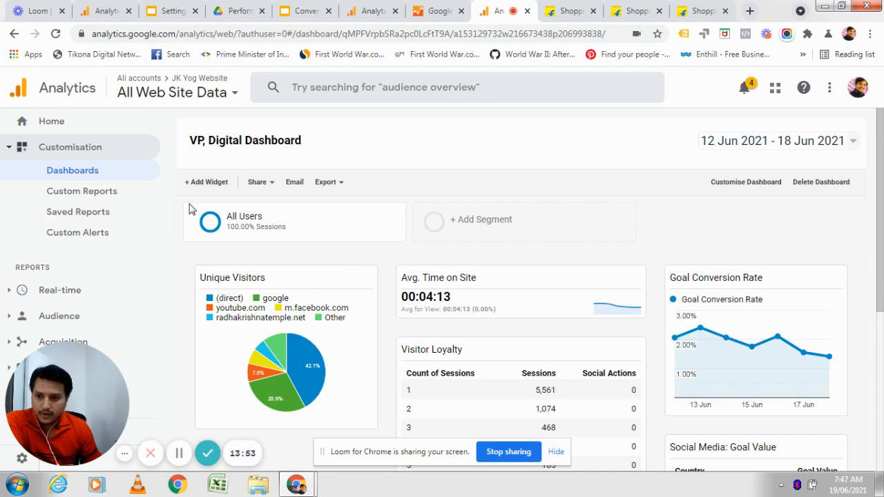
Open the view's list of custom reports and look through the imported entries.
click(88, 195)
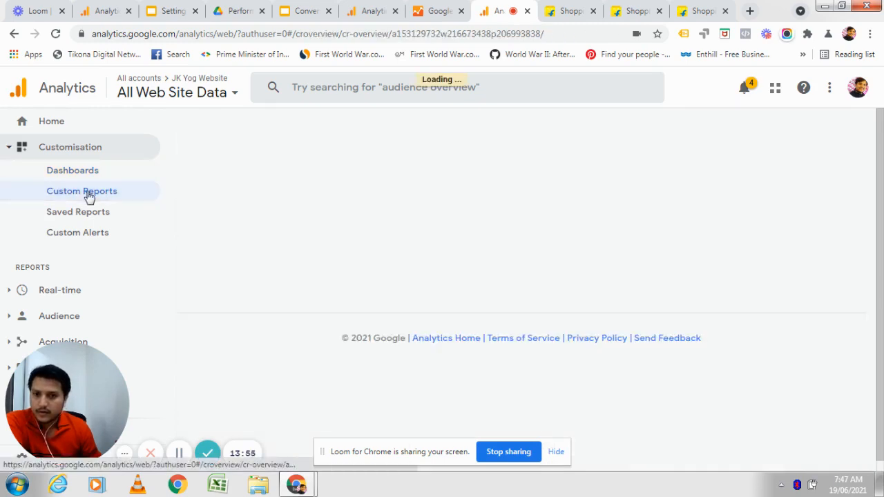
scroll(318, 316, down, 5)
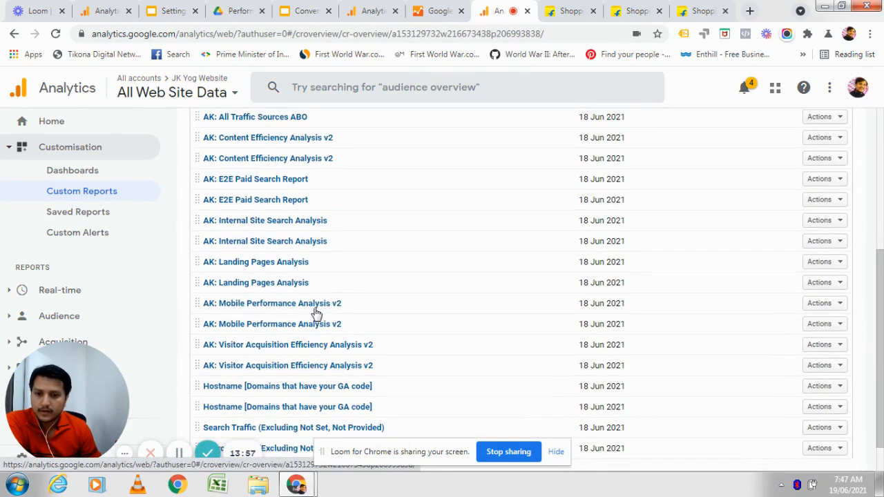
scroll(280, 338, up, 4)
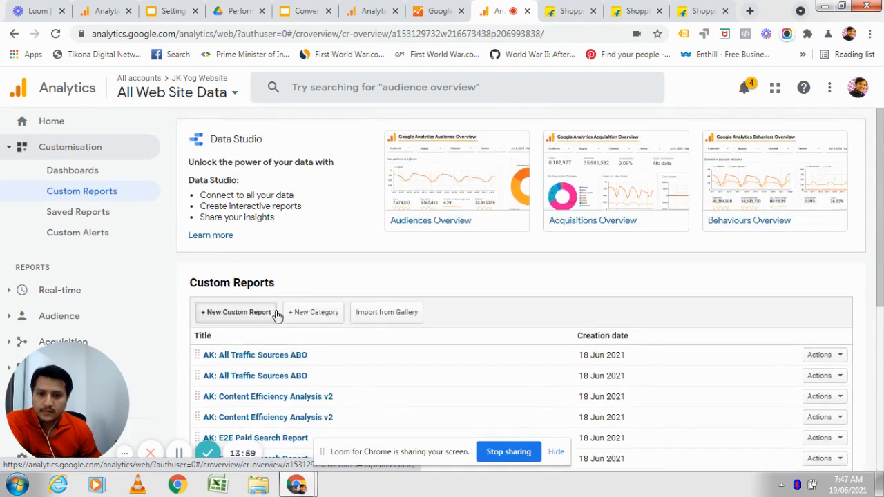
scroll(276, 311, down, 1)
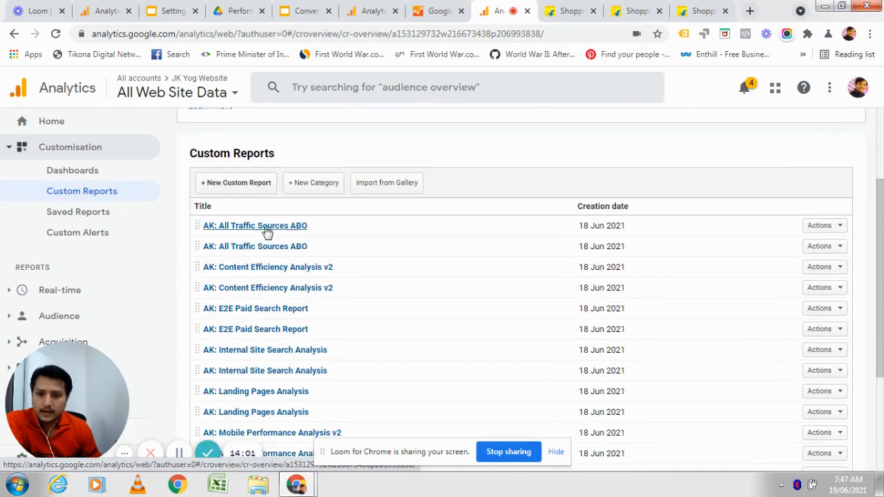
Open the first AK: All Traffic Sources ABO report and examine its metrics by source/medium.
click(265, 227)
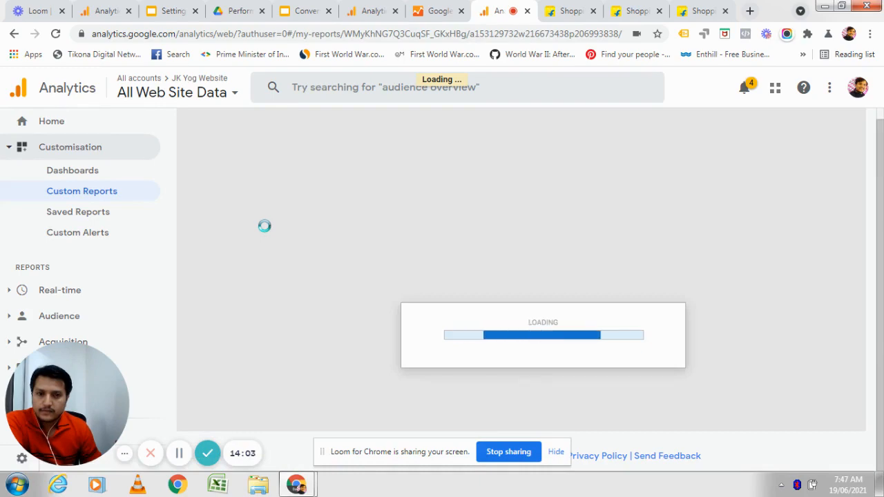
scroll(277, 317, down, 3)
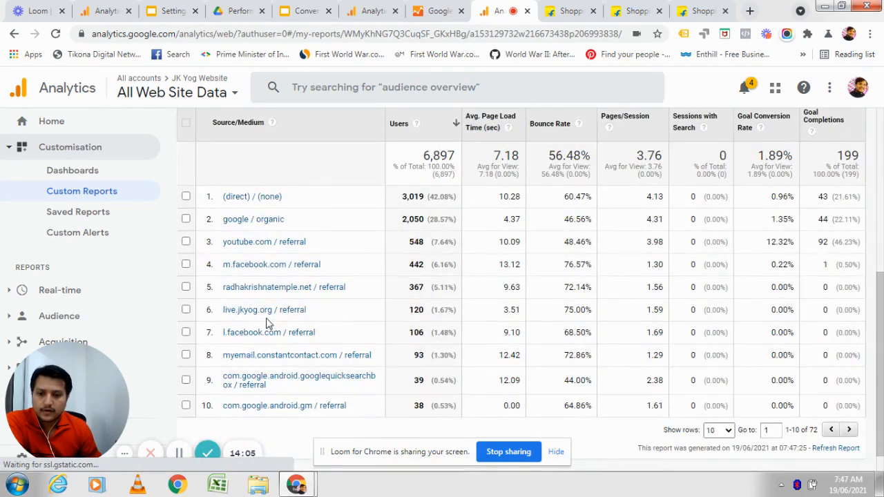
scroll(304, 359, down, 1)
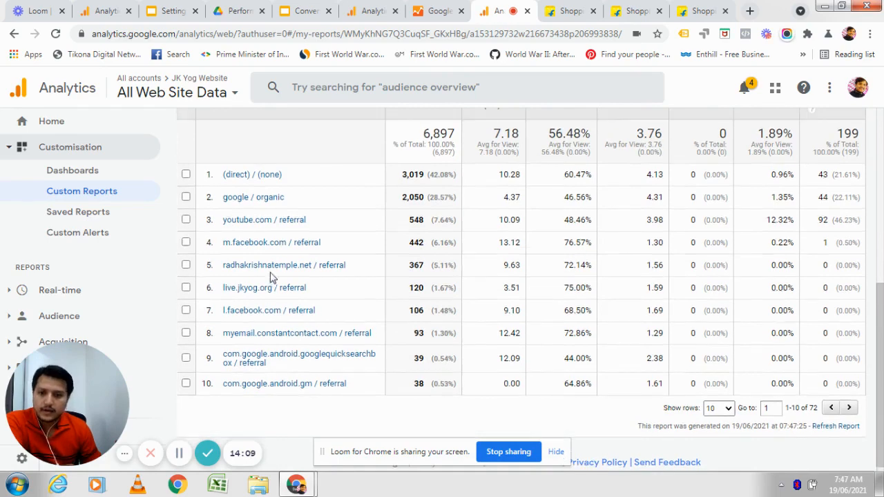
scroll(228, 277, up, 5)
scroll(328, 352, down, 4)
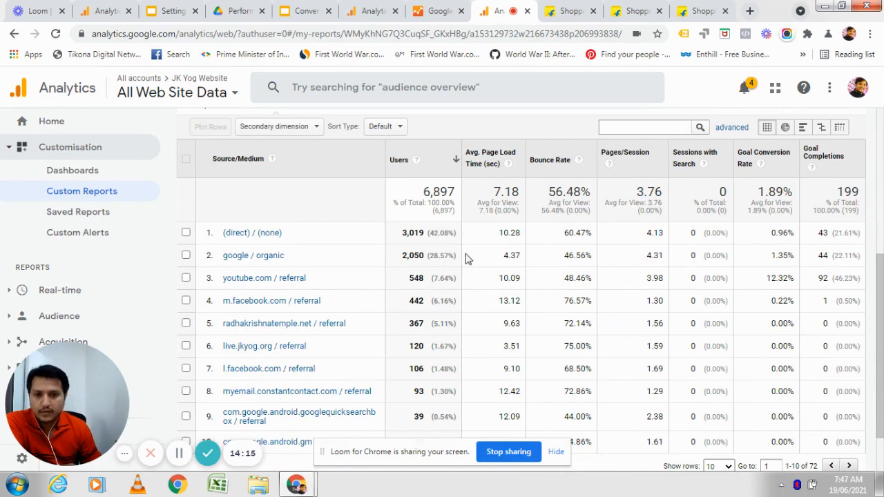
Go back to the custom reports, open AK: Content Efficiency Analysis v2 and examine its chart and page title table.
click(83, 196)
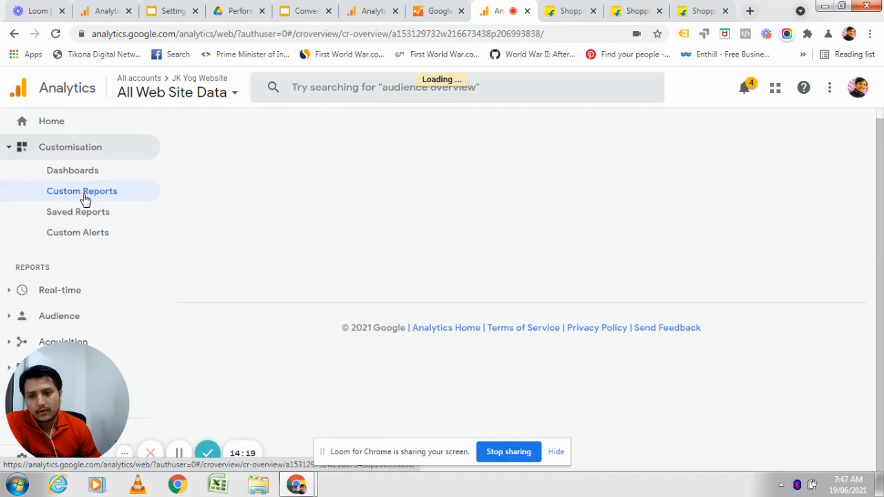
scroll(259, 373, down, 2)
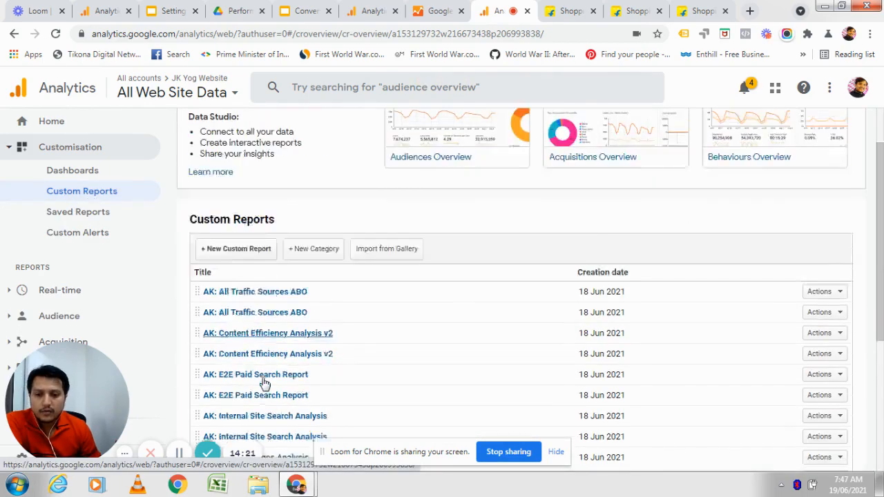
click(253, 277)
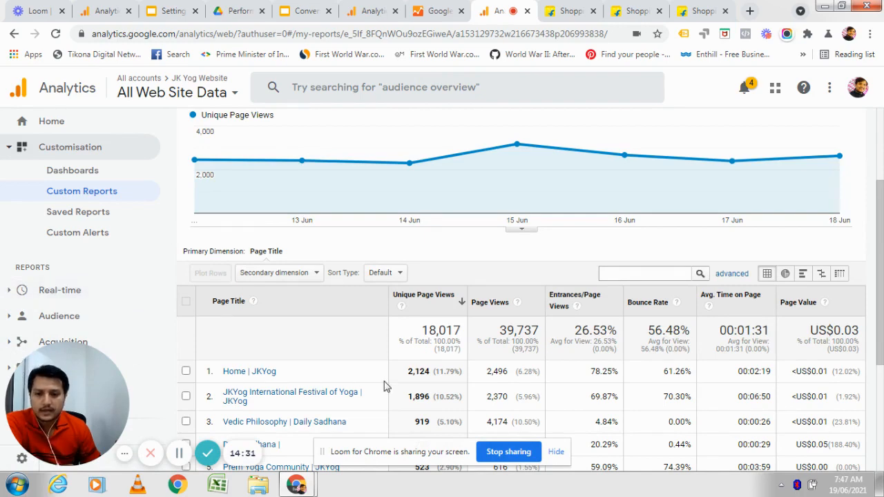
scroll(384, 387, down, 2)
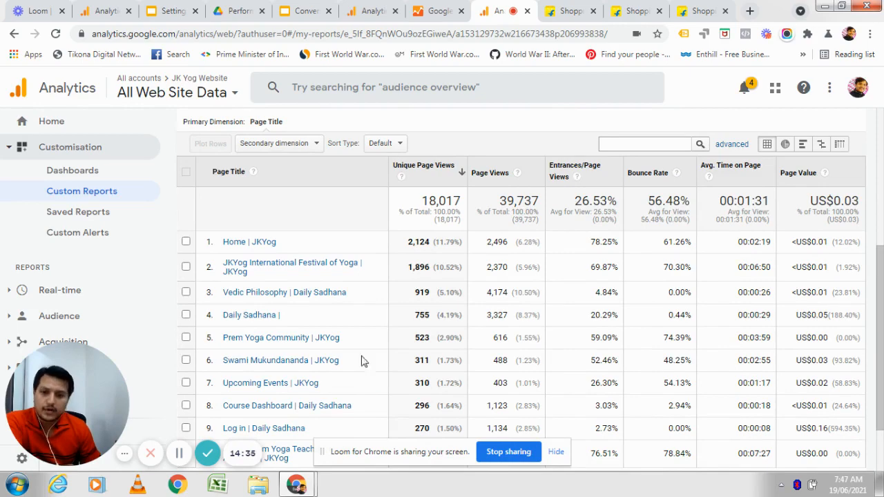
scroll(336, 304, up, 4)
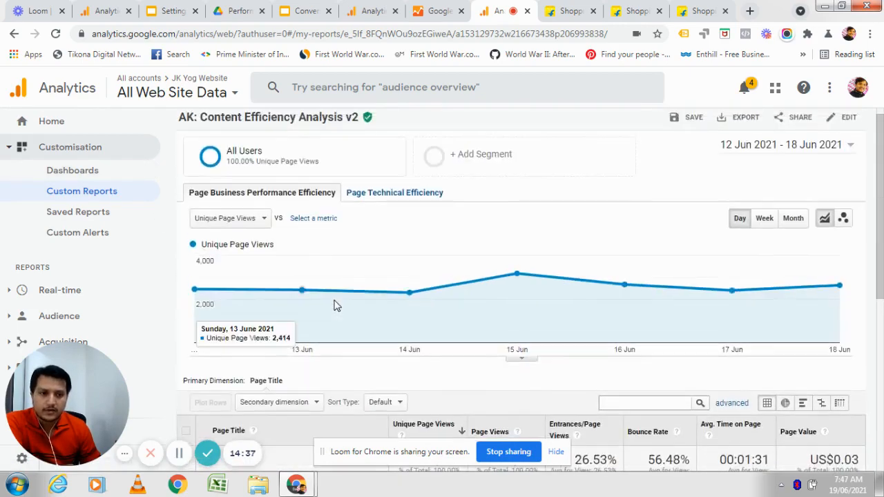
scroll(336, 304, down, 4)
scroll(289, 301, down, 1)
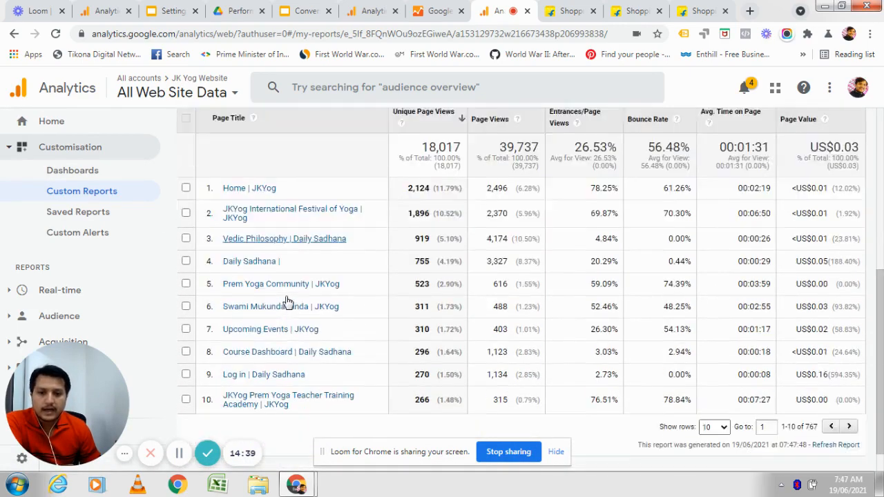
scroll(288, 302, down, 1)
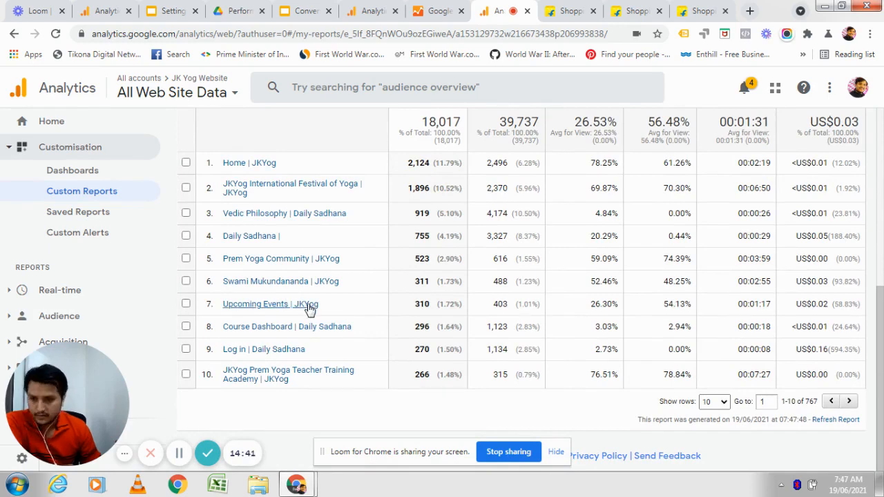
Return to the custom reports list and open the second AK: Internal Site Search Analysis report to check its search term data.
click(97, 192)
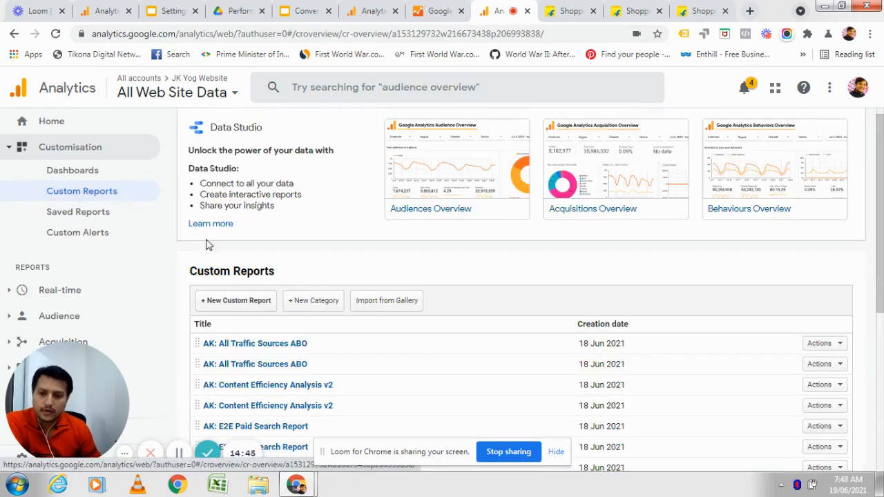
scroll(267, 263, down, 2)
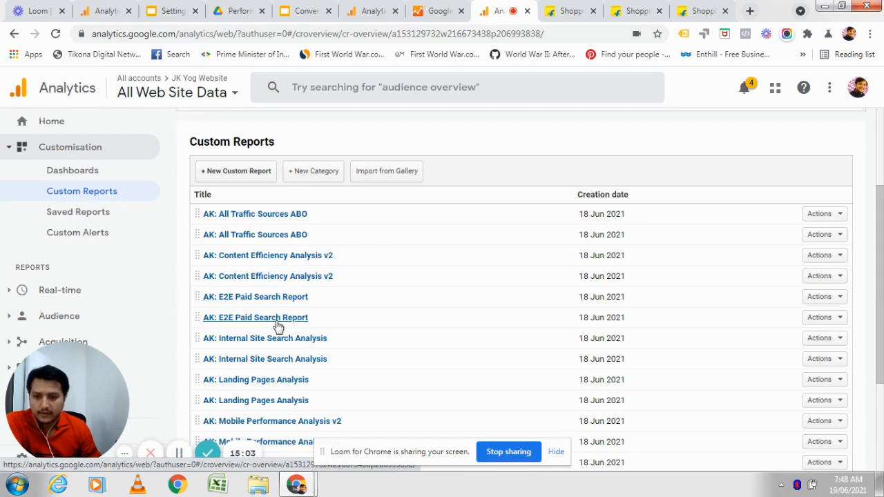
click(274, 360)
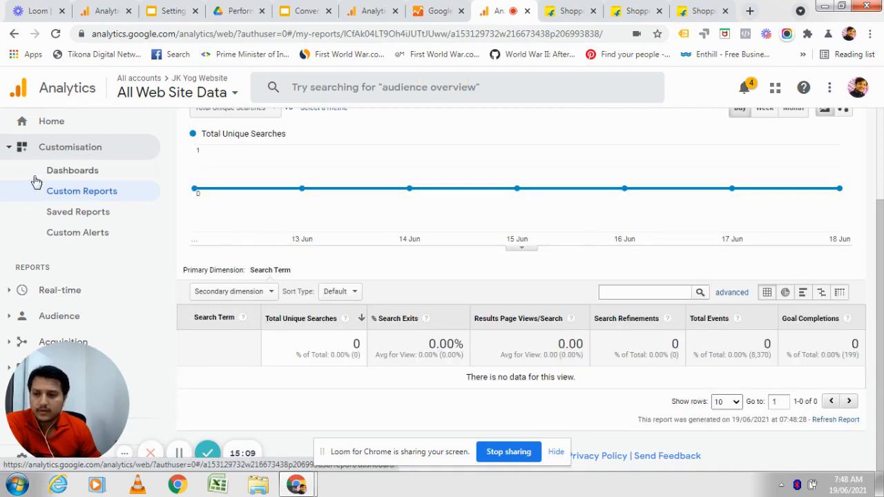
From the custom reports list, open the second AK: Visitor Acquisition Efficiency Analysis v2 and examine its users chart and source/medium table.
click(73, 191)
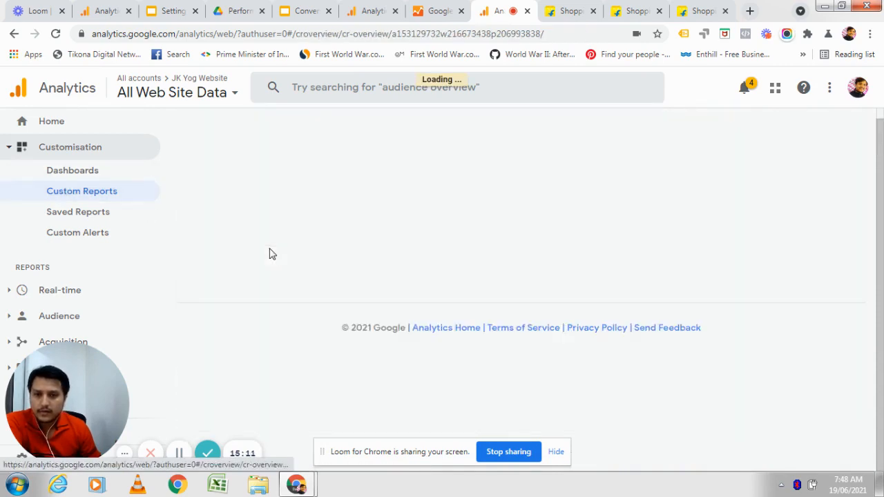
scroll(270, 252, down, 4)
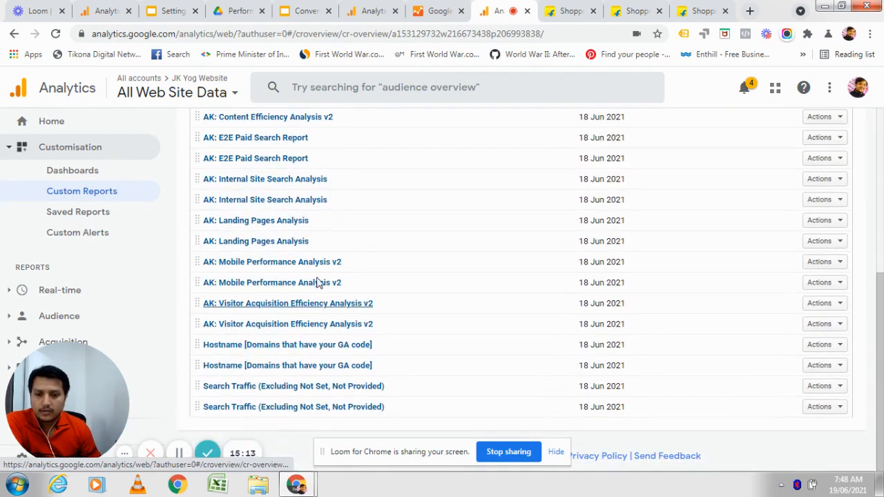
click(283, 324)
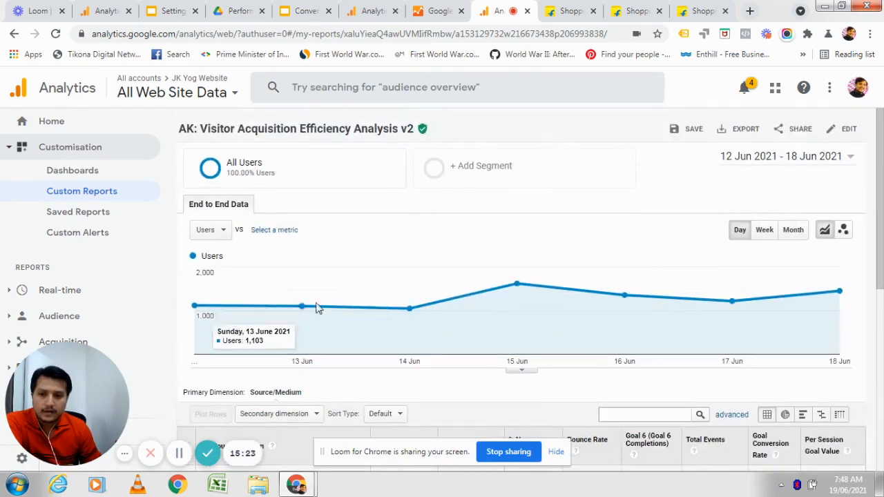
scroll(295, 335, down, 4)
scroll(328, 290, up, 4)
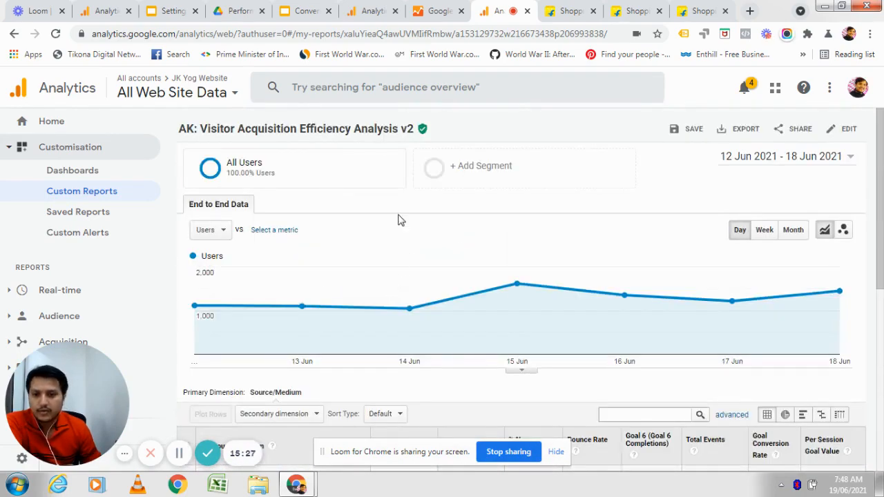
scroll(400, 242, down, 4)
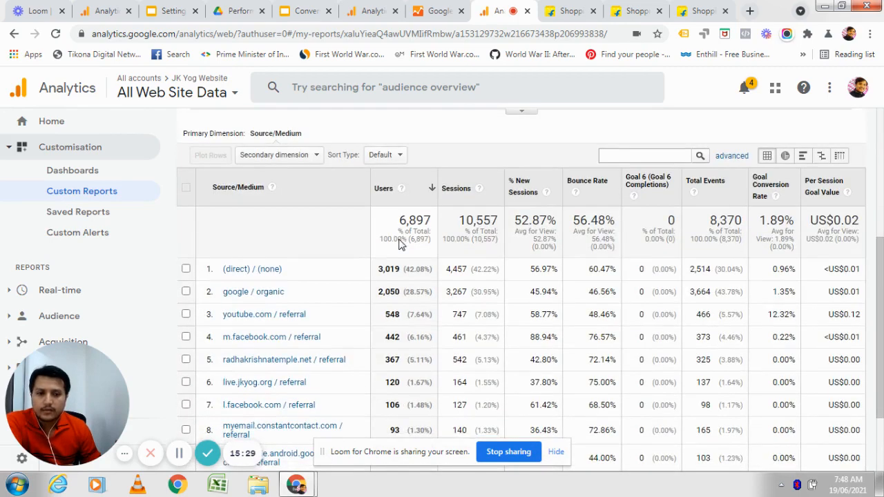